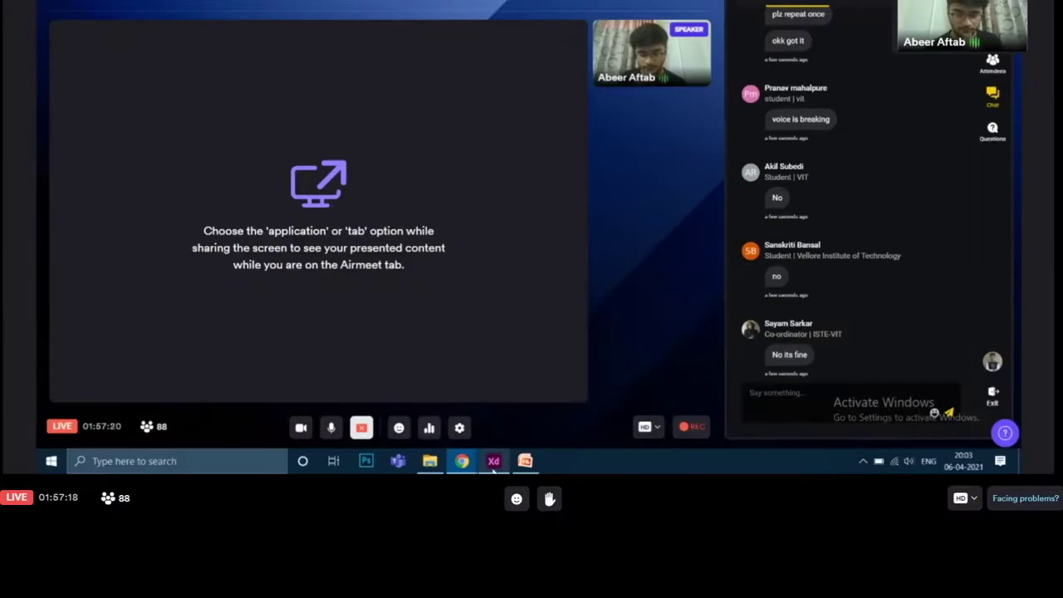
Switch from the Airmeet meeting to the Adobe XD concert-app design on the taskbar
click(494, 466)
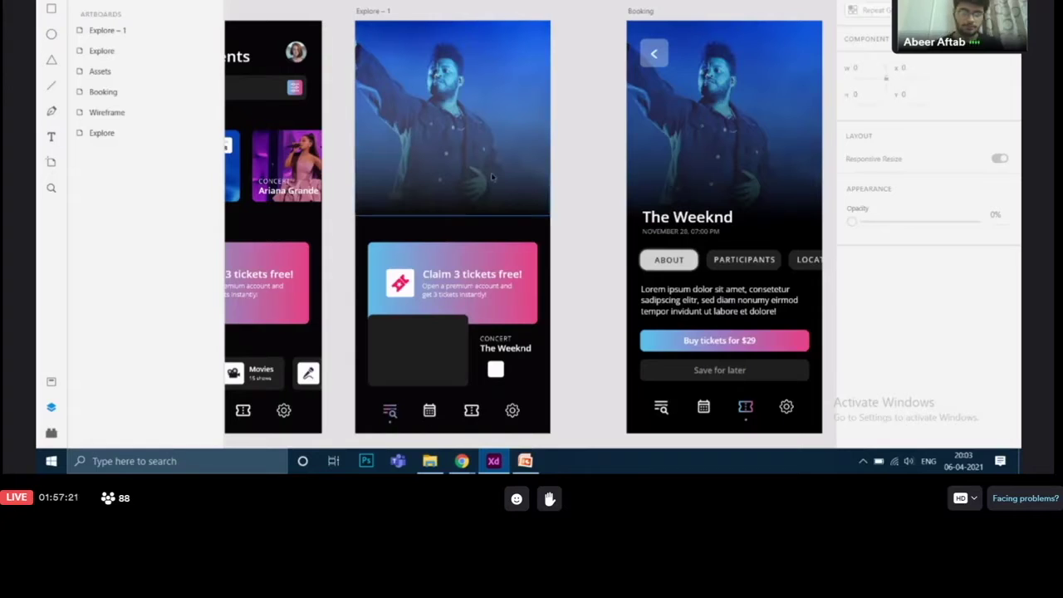
Inspect the Booking screen's artist-name title and the date text beneath it
scroll(606, 230, down, 2)
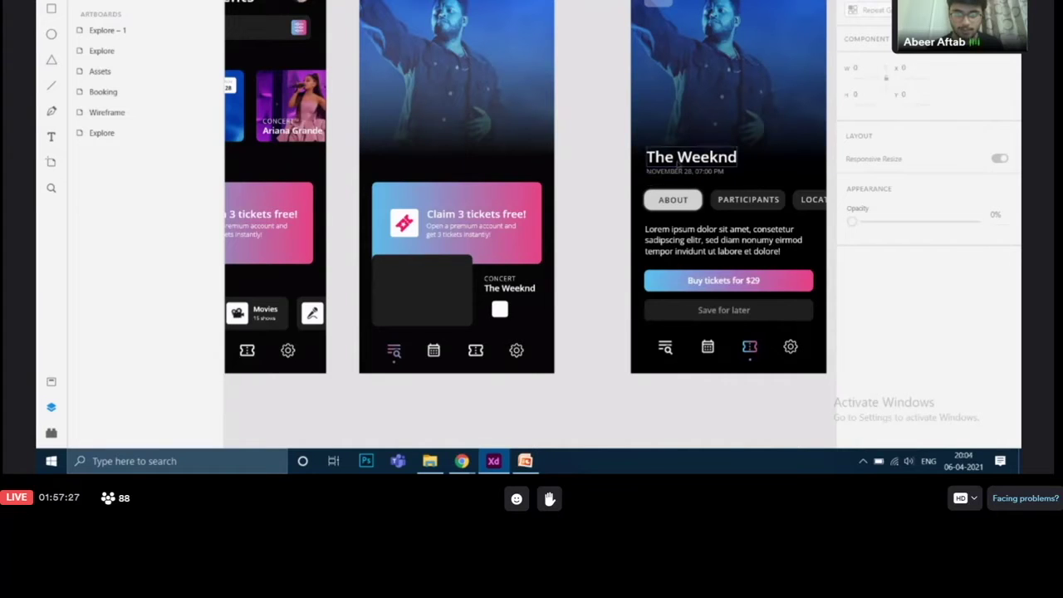
click(679, 166)
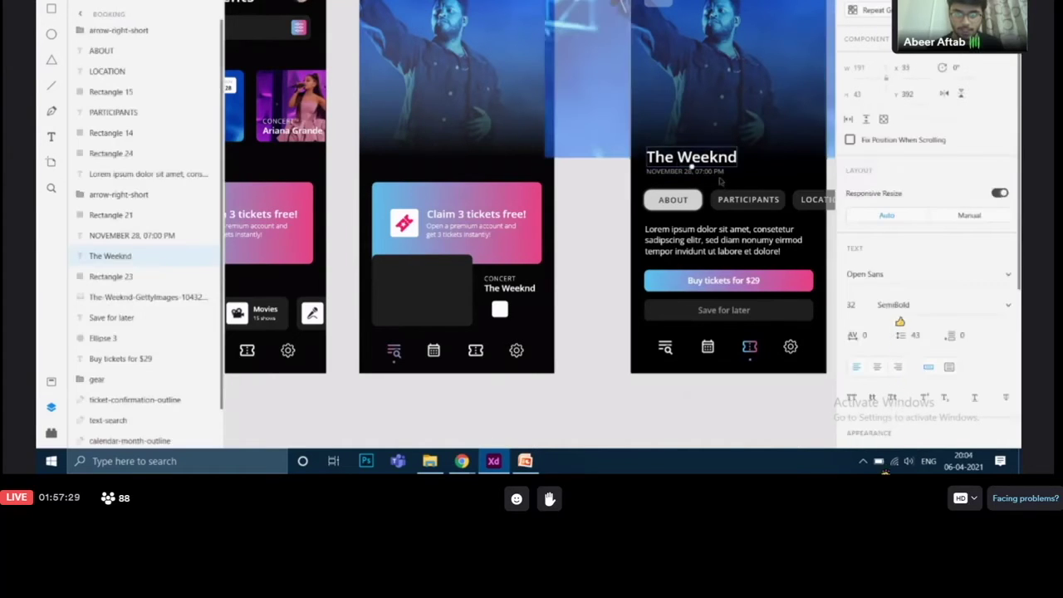
click(719, 177)
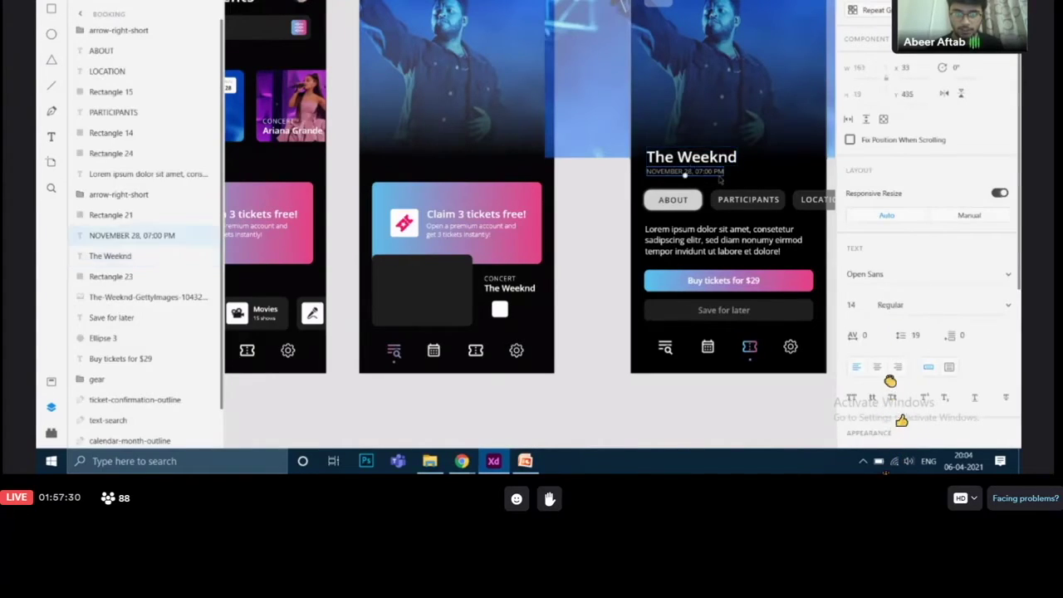
click(602, 282)
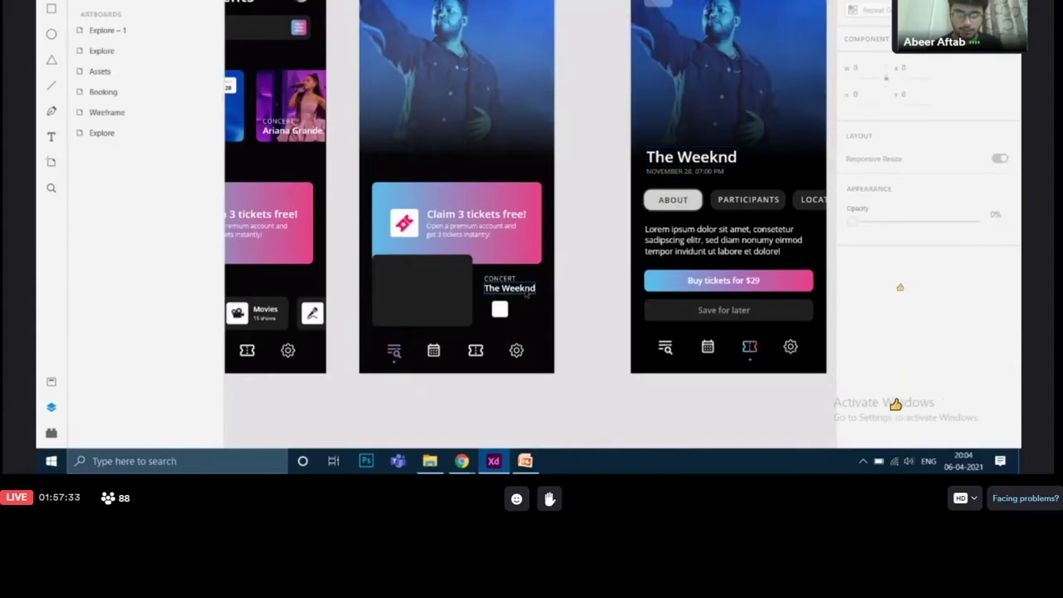
scroll(525, 292, up, 3)
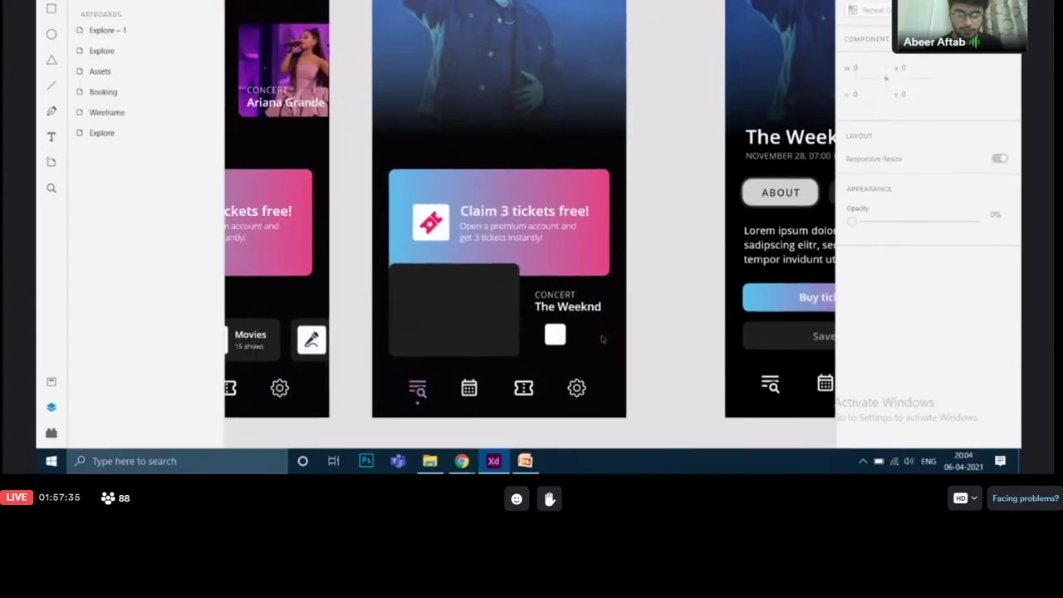
Drag the Explore – 1 artist name from beside CONCERT up above the pink Claim card
click(590, 309)
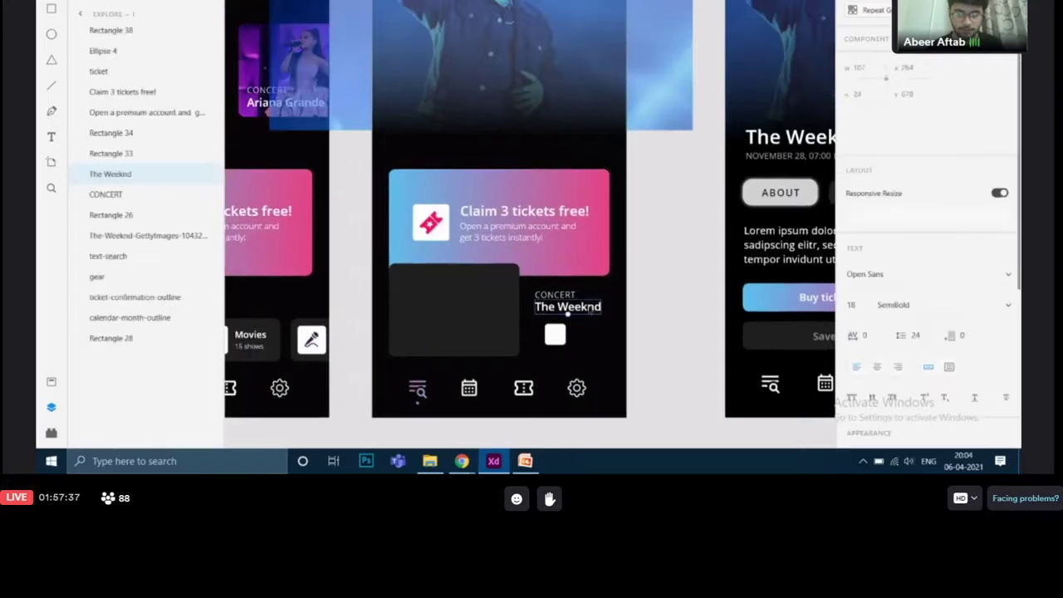
drag(589, 308, 445, 149)
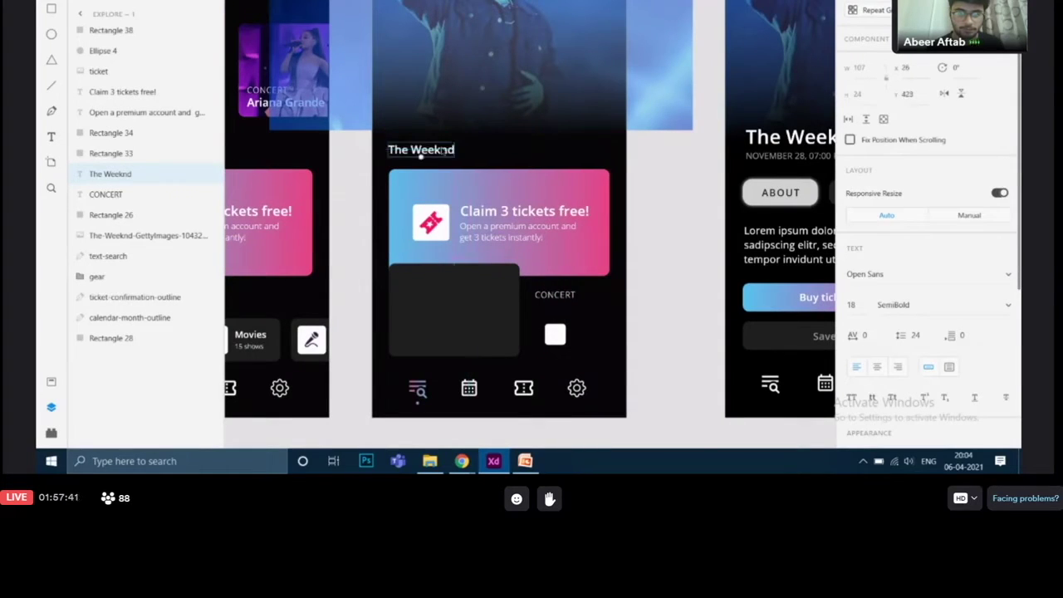
click(661, 177)
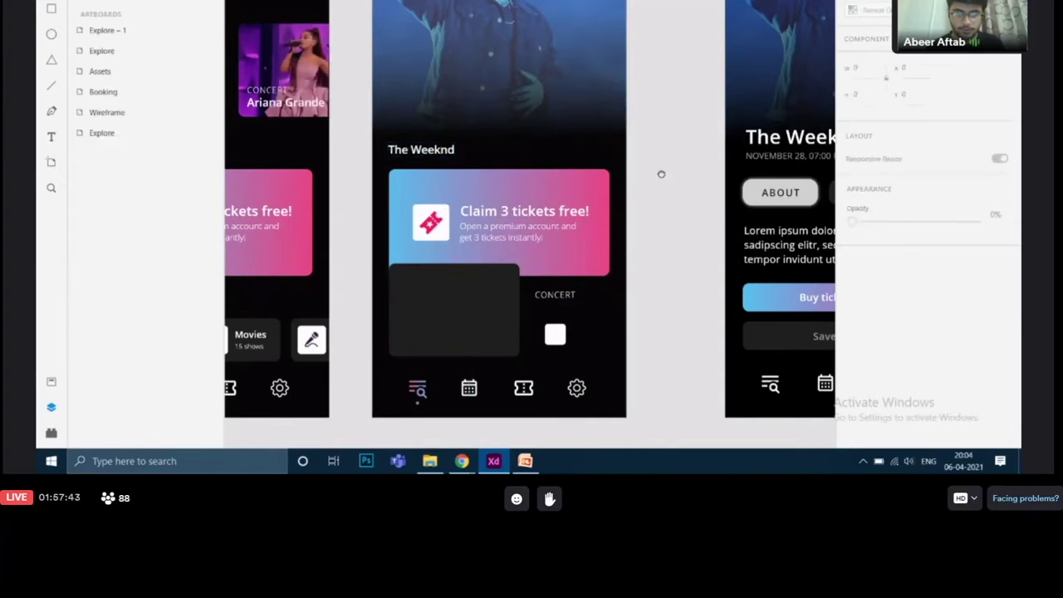
drag(662, 178, 664, 273)
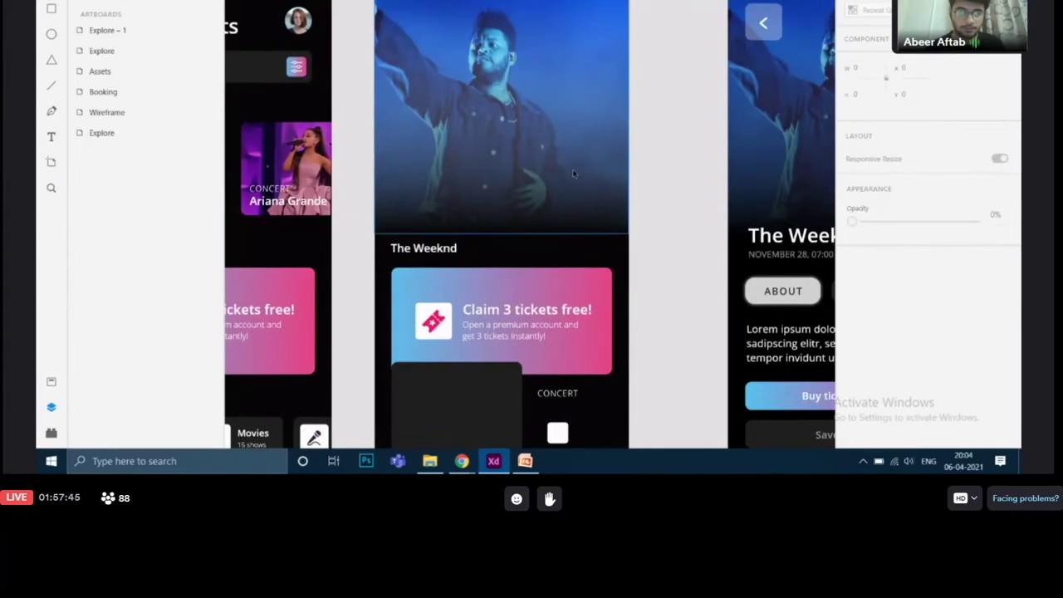
double_click(436, 53)
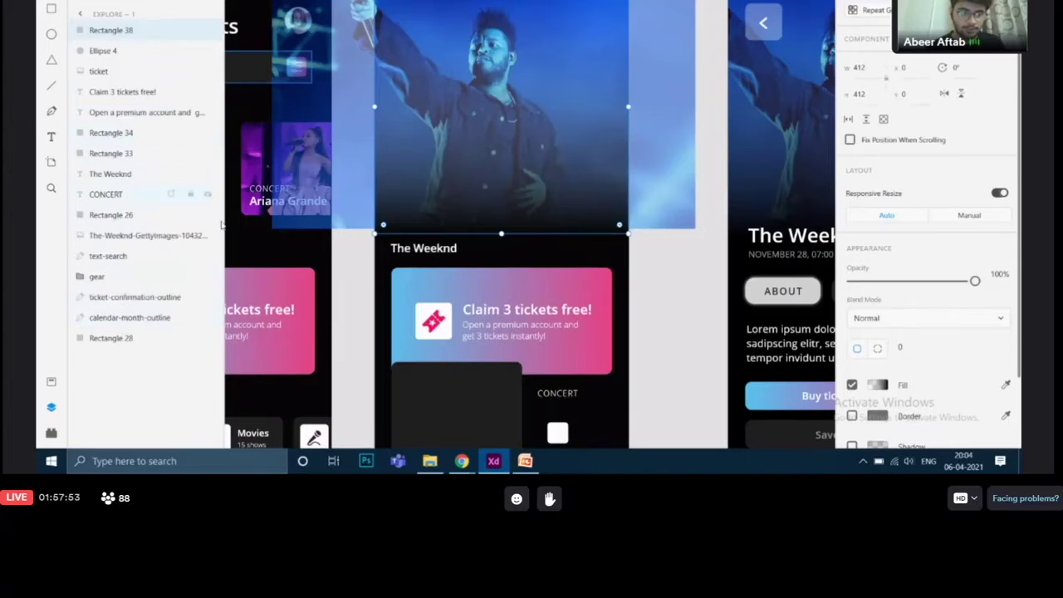
Pick out the artist-name text layer and nudge it up onto the concert photo
click(423, 251)
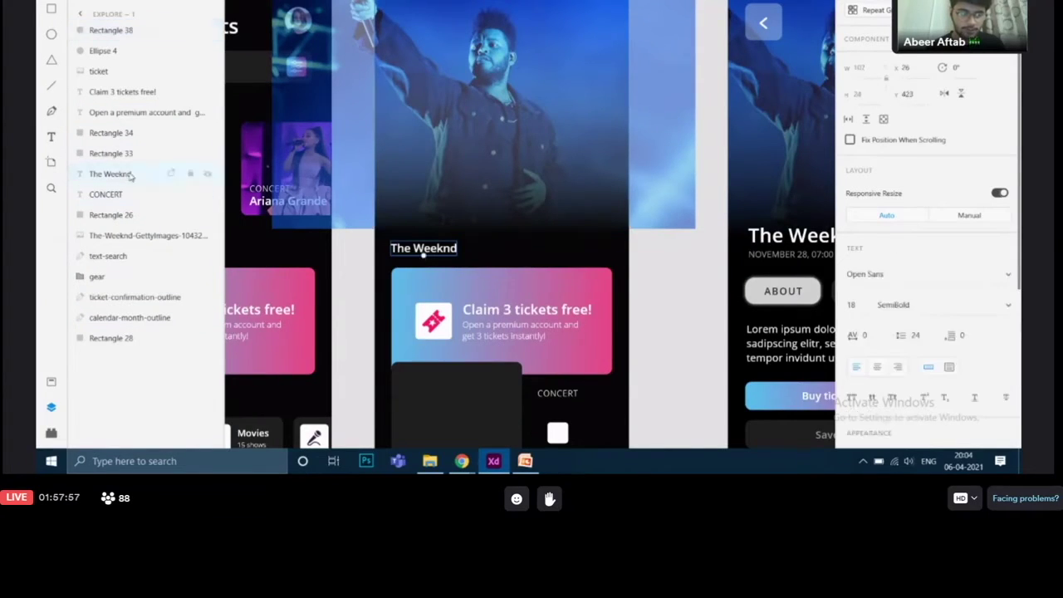
click(124, 153)
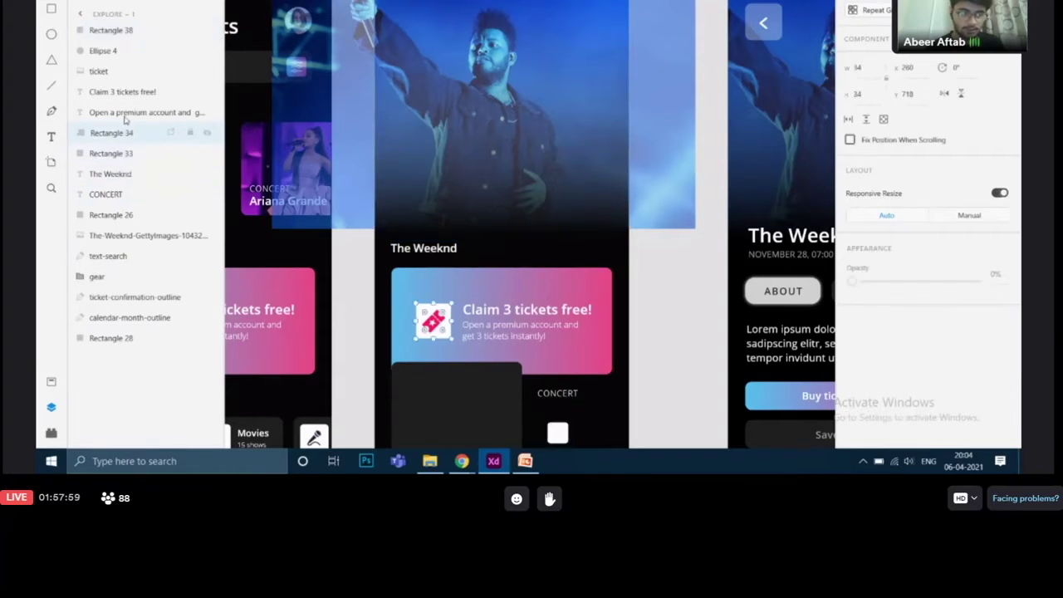
click(124, 113)
click(132, 137)
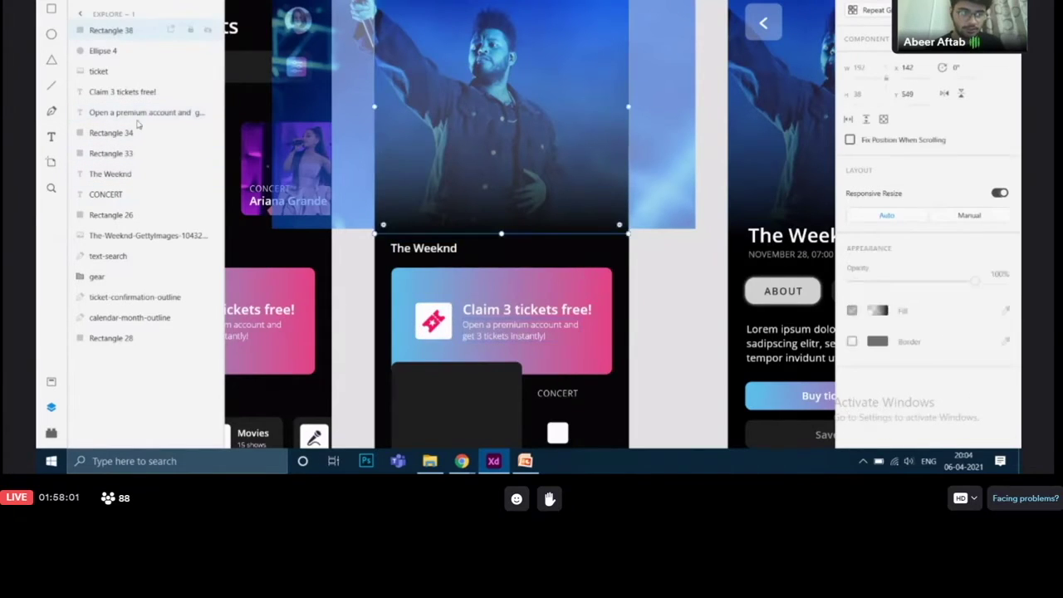
click(134, 175)
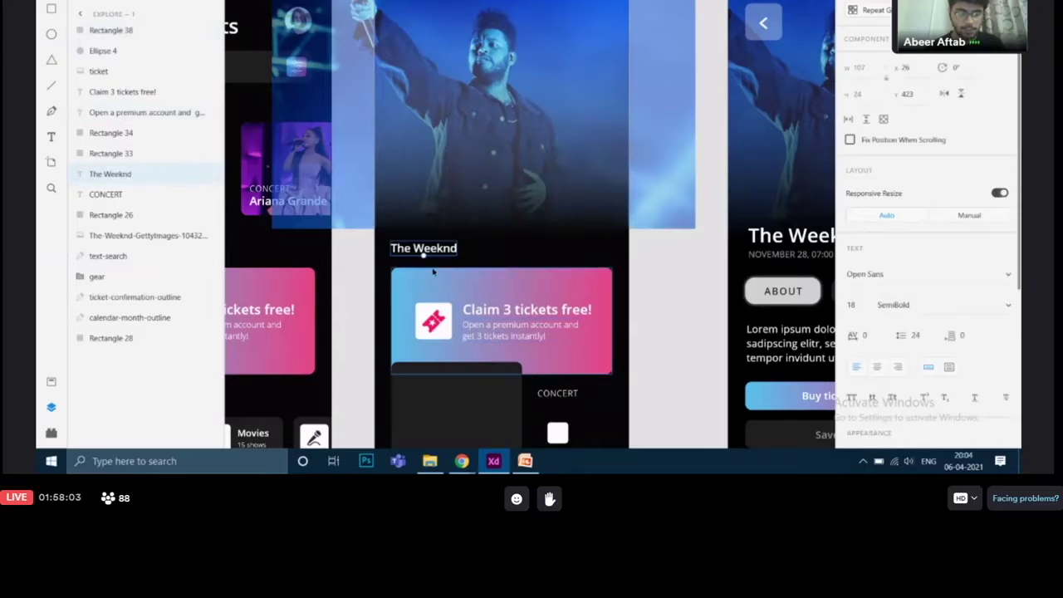
mouse_move(444, 247)
mouse_down()
mouse_move(445, 187)
mouse_move(465, 208)
mouse_move(506, 145)
mouse_move(495, 231)
mouse_move(456, 224)
mouse_move(440, 185)
mouse_move(515, 116)
mouse_move(498, 157)
mouse_move(432, 199)
mouse_move(443, 256)
mouse_up()
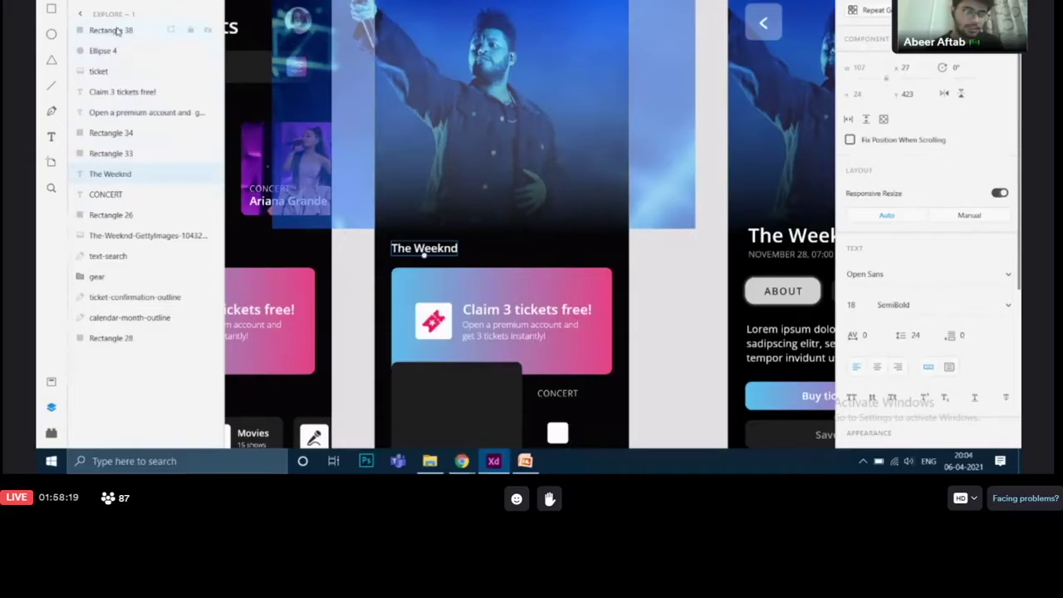
Stack the artist name above Rectangle 38 and set it at the photo's bottom-left
click(117, 30)
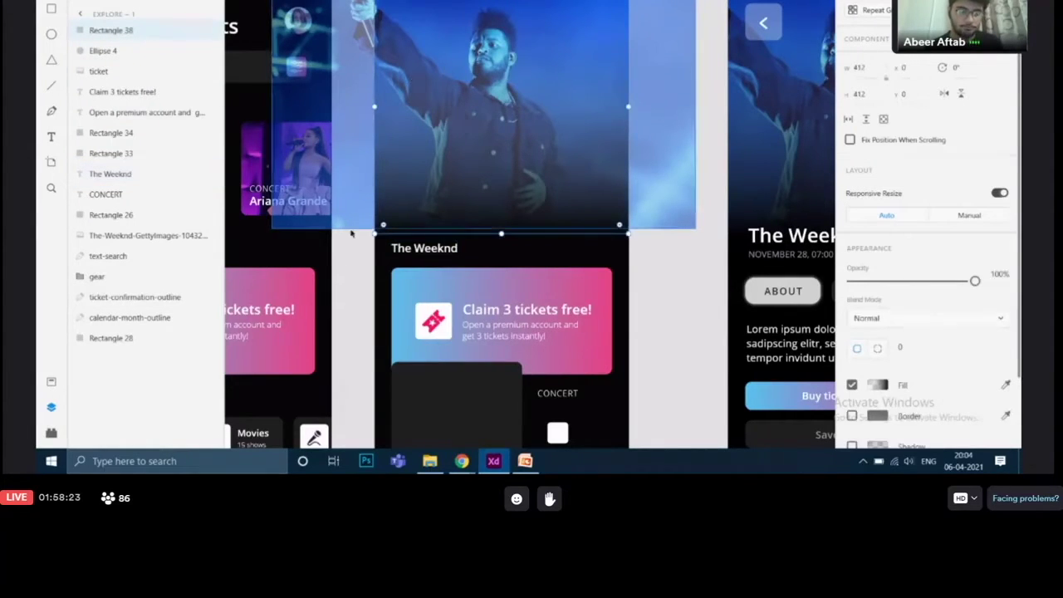
click(424, 253)
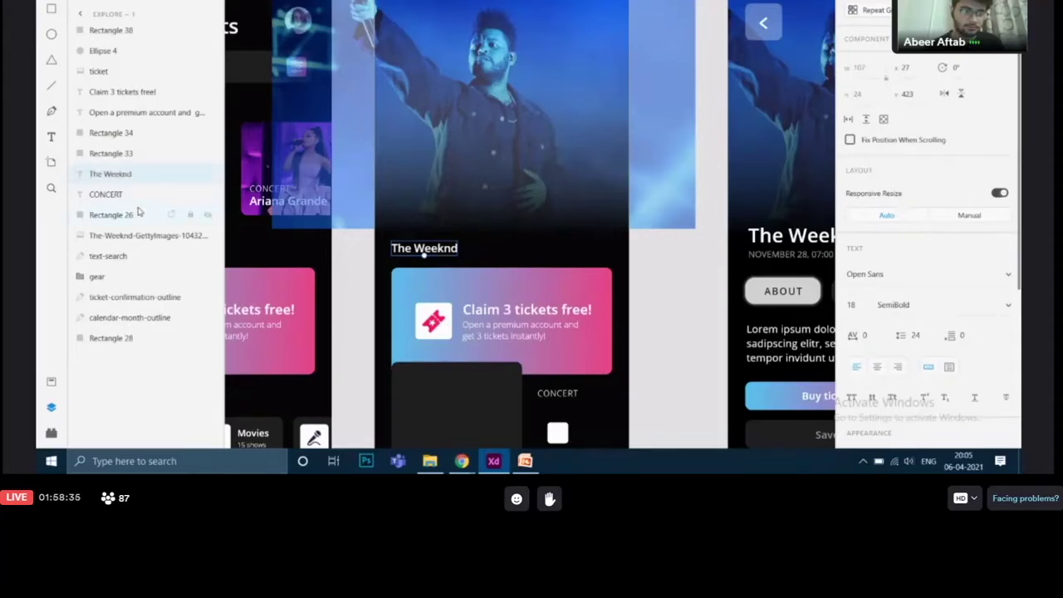
drag(133, 174, 149, 30)
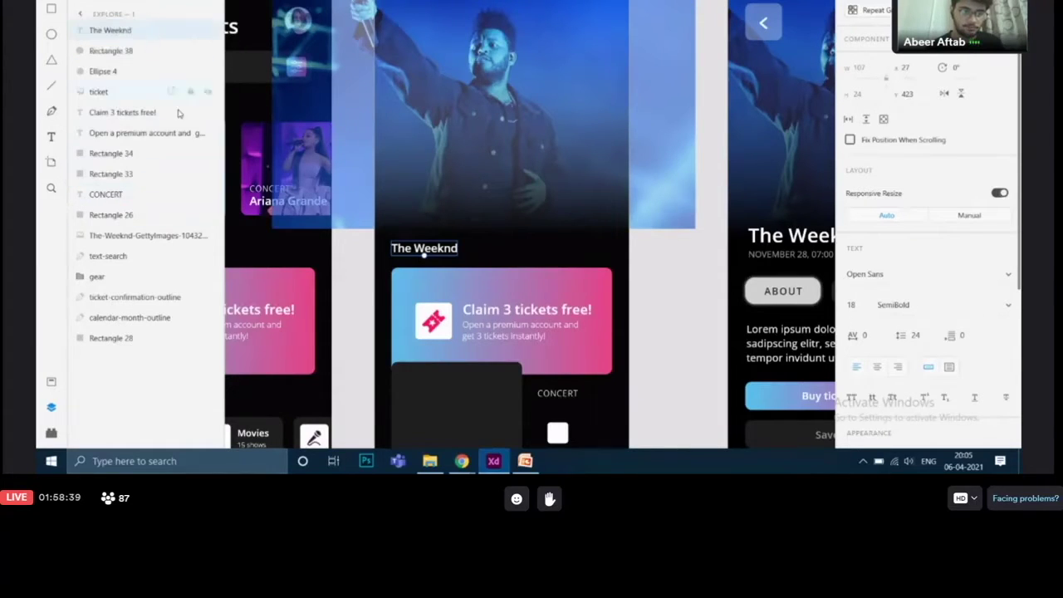
mouse_move(448, 254)
mouse_down()
mouse_move(487, 155)
mouse_move(545, 143)
mouse_move(591, 158)
mouse_move(532, 195)
mouse_move(449, 196)
mouse_move(516, 180)
mouse_move(441, 249)
mouse_move(451, 250)
mouse_up()
scroll(552, 236, right, 3)
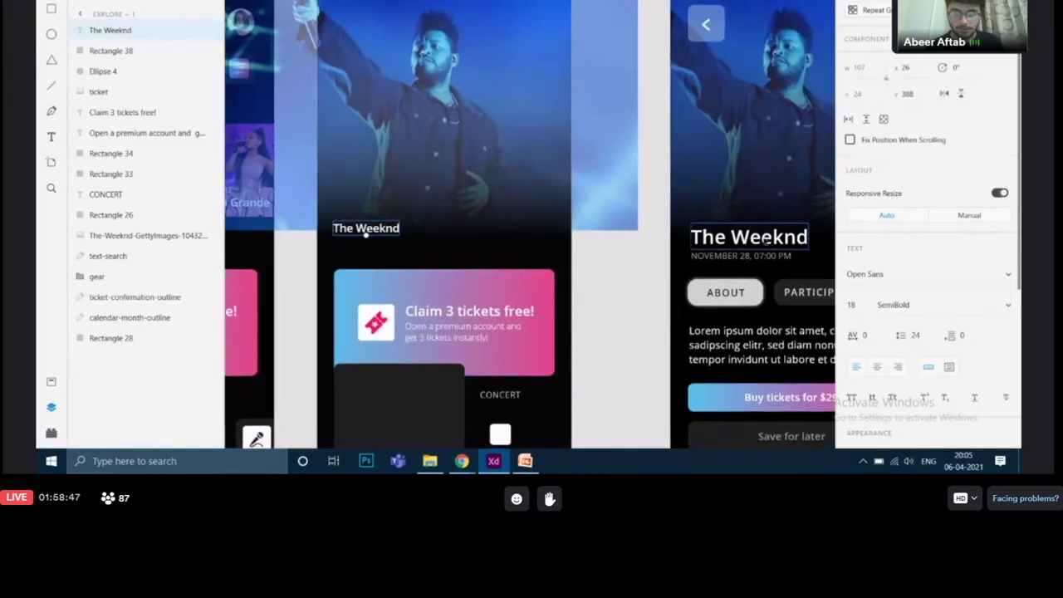
Set the Explore – 1 artist name to font size 32 like the Booking title, nudged down
click(767, 242)
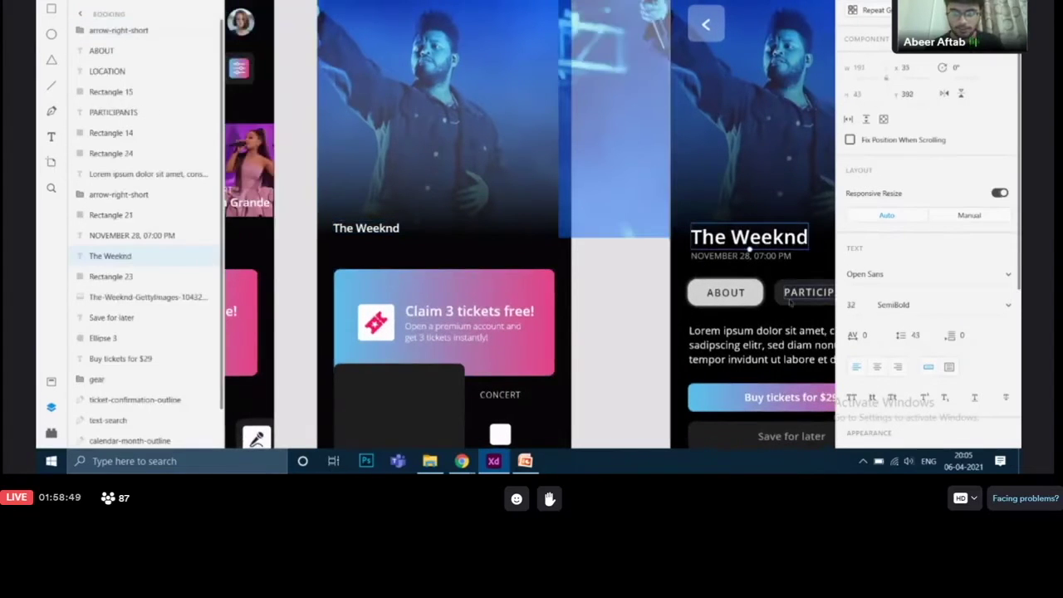
click(365, 232)
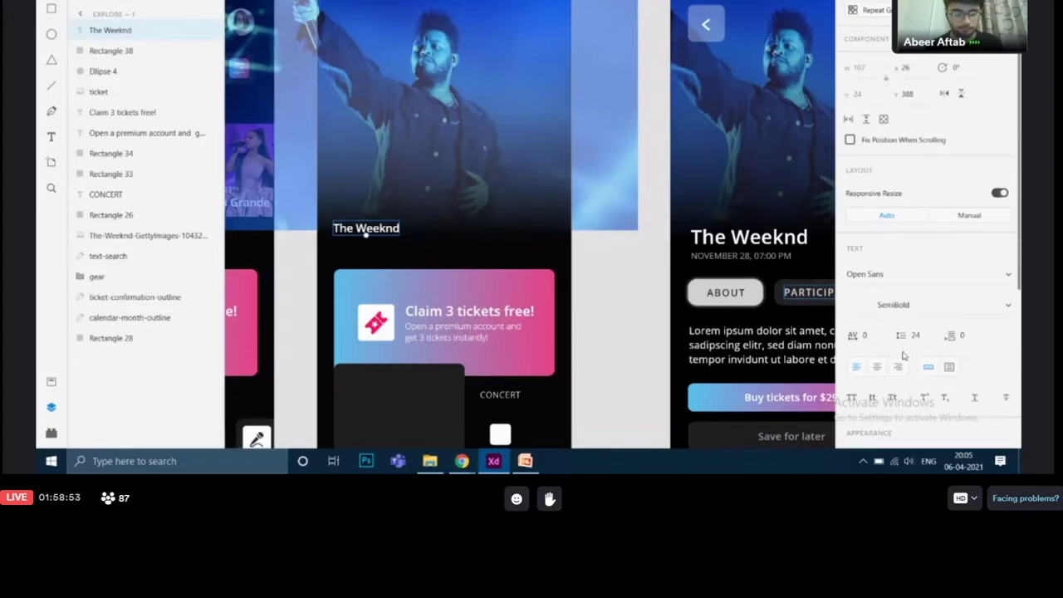
key(Return)
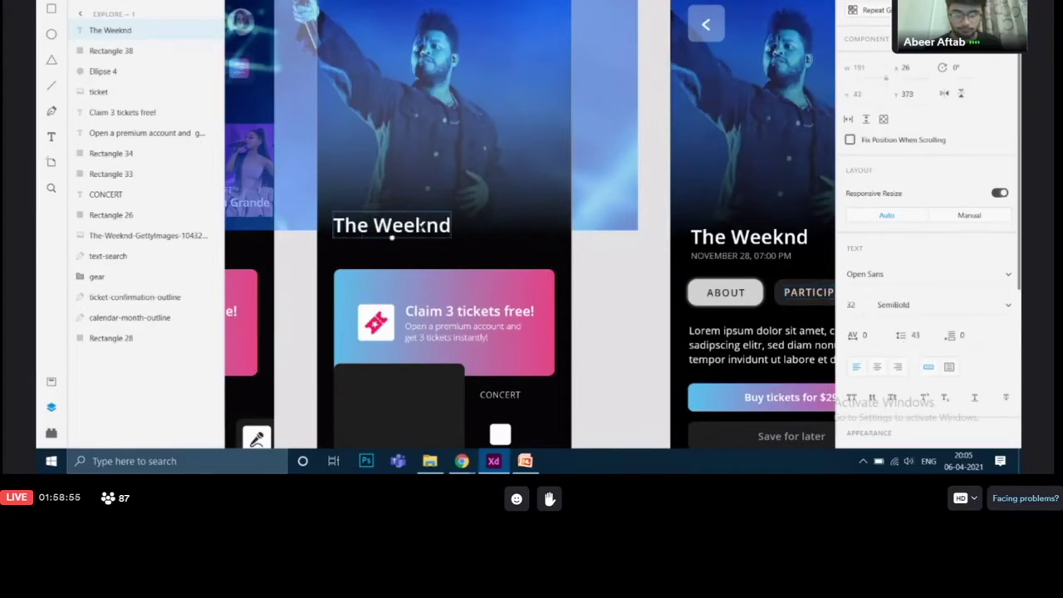
key(shift+Down)
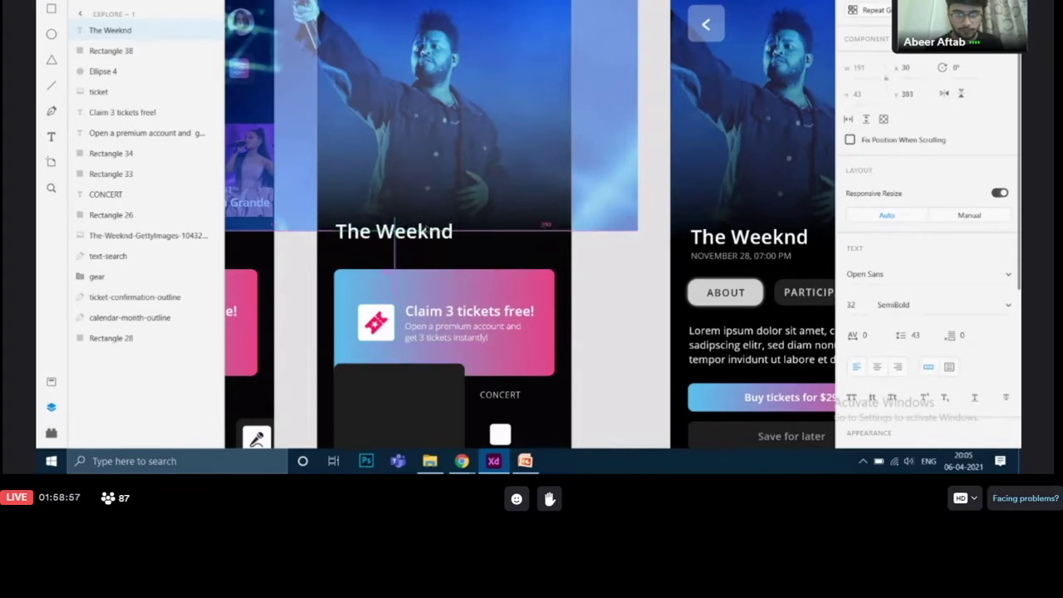
click(598, 275)
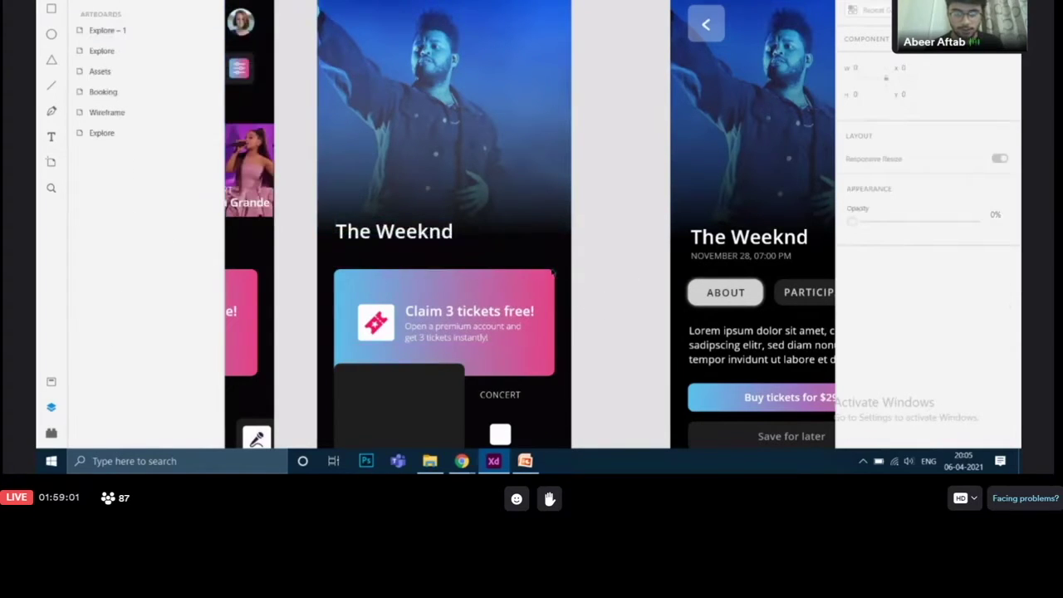
drag(604, 296, 603, 264)
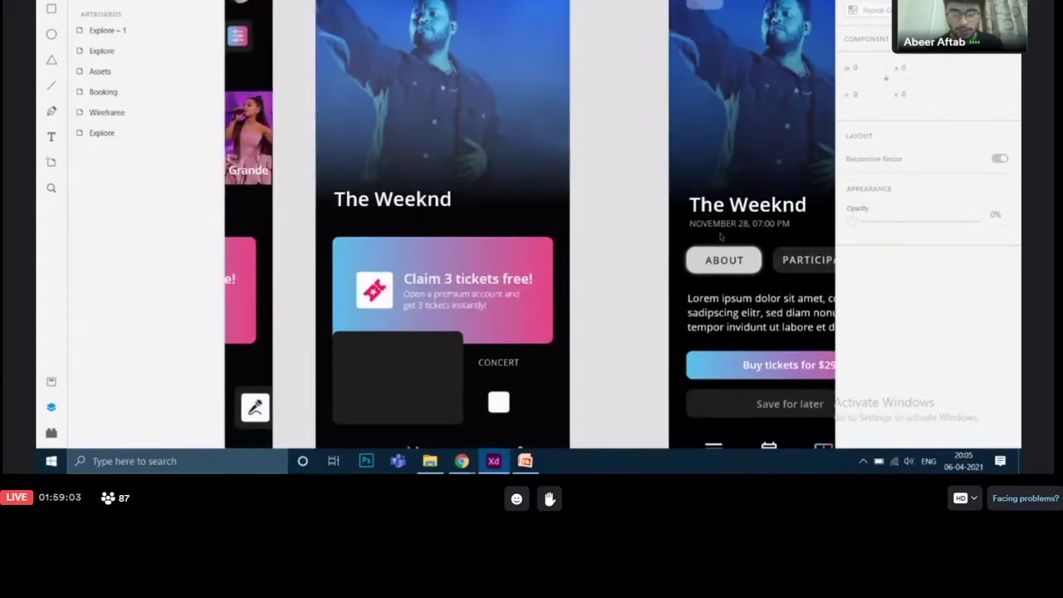
Move the CONCERT label up to sit just under the artist name
click(739, 223)
click(614, 302)
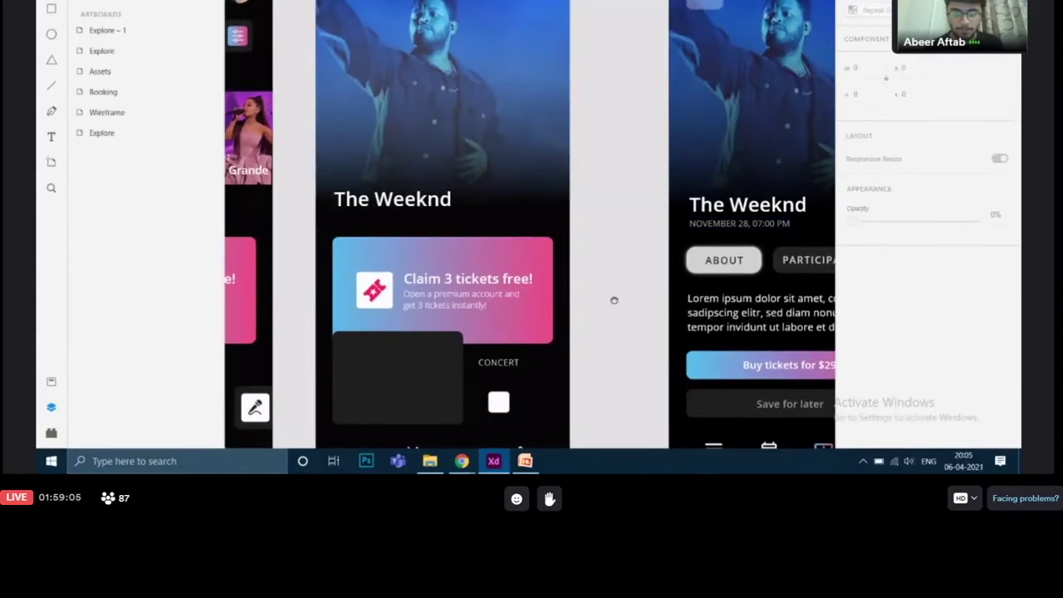
click(501, 363)
drag(501, 366, 357, 220)
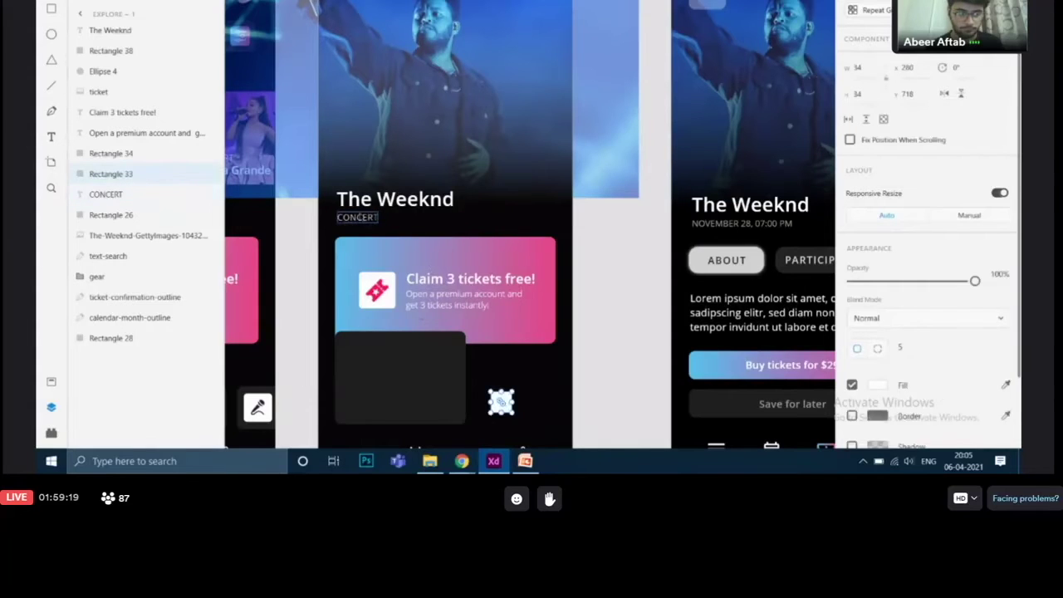
Select the CONCERT text layer and shift it slightly right to line up under the title
click(362, 206)
click(358, 219)
double_click(371, 218)
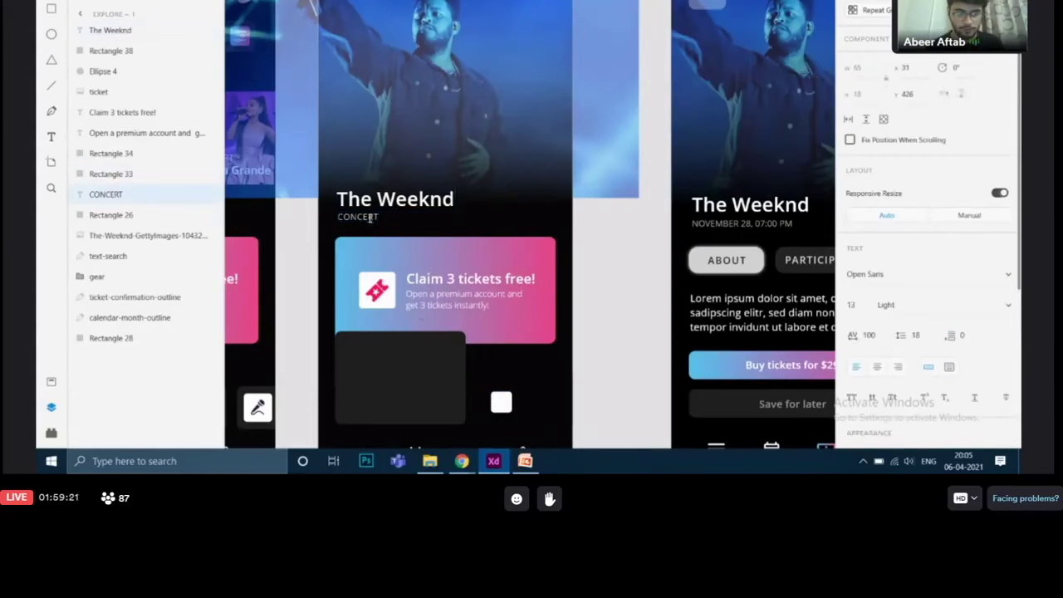
click(137, 174)
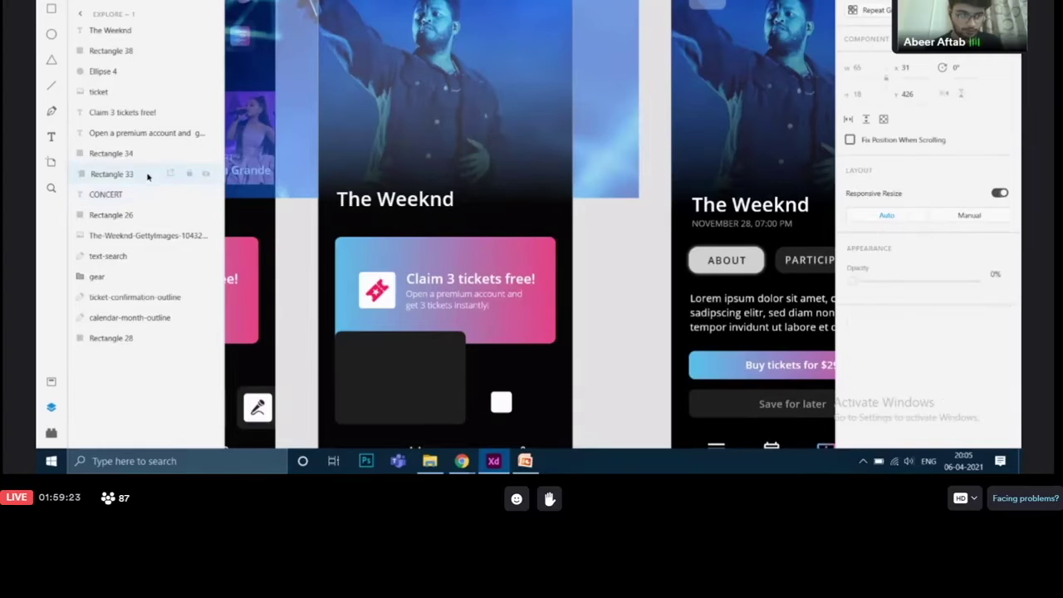
click(133, 193)
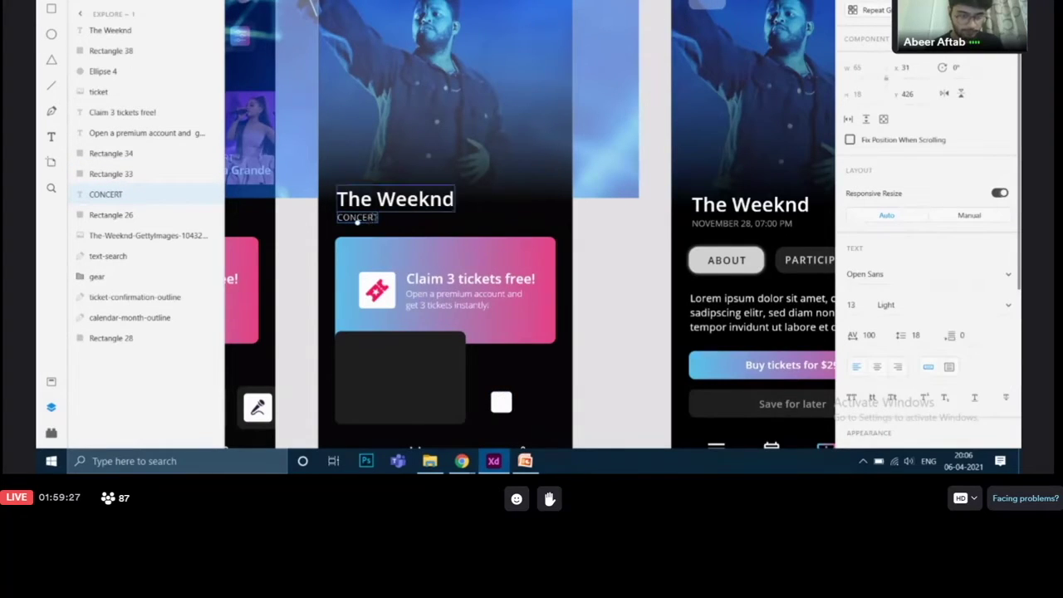
mouse_move(357, 221)
mouse_down()
mouse_move(446, 221)
mouse_move(362, 226)
mouse_move(373, 224)
mouse_up()
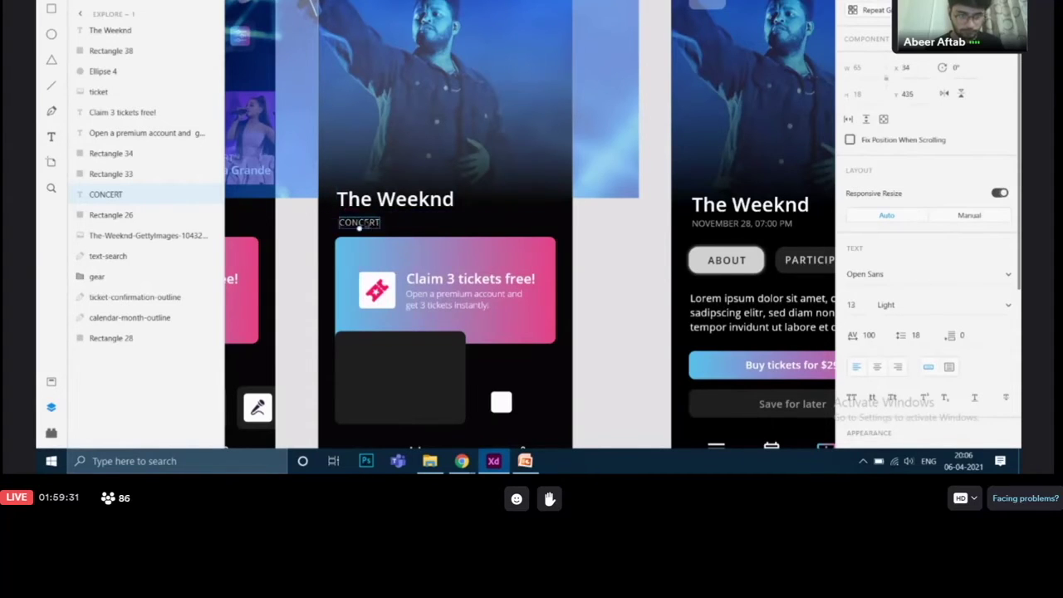
scroll(368, 226, up, 5)
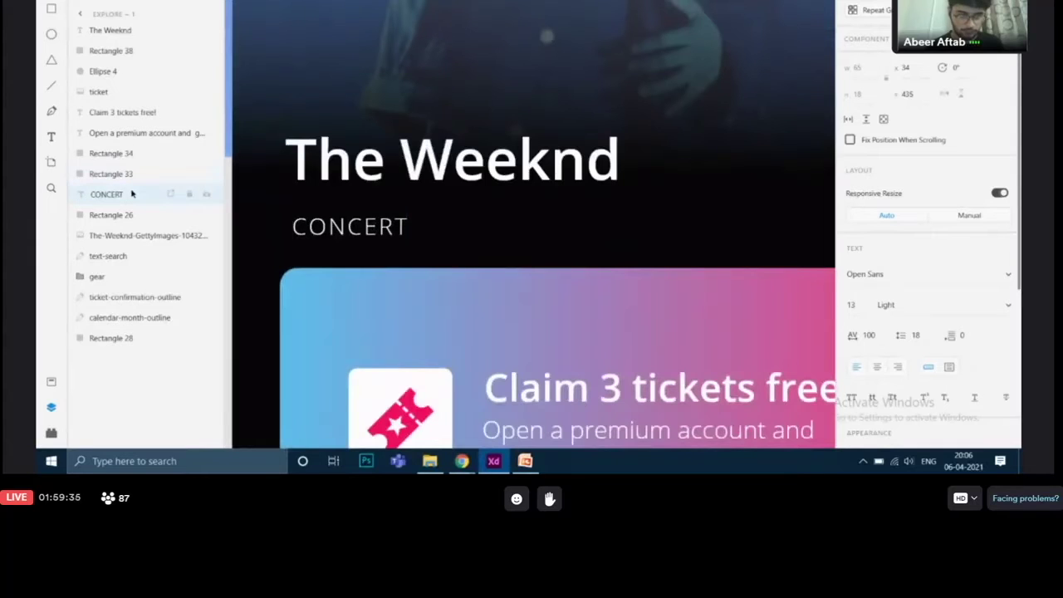
Move the CONCERT layer to the top of the Explore – 1 layer stack
drag(131, 194, 193, 31)
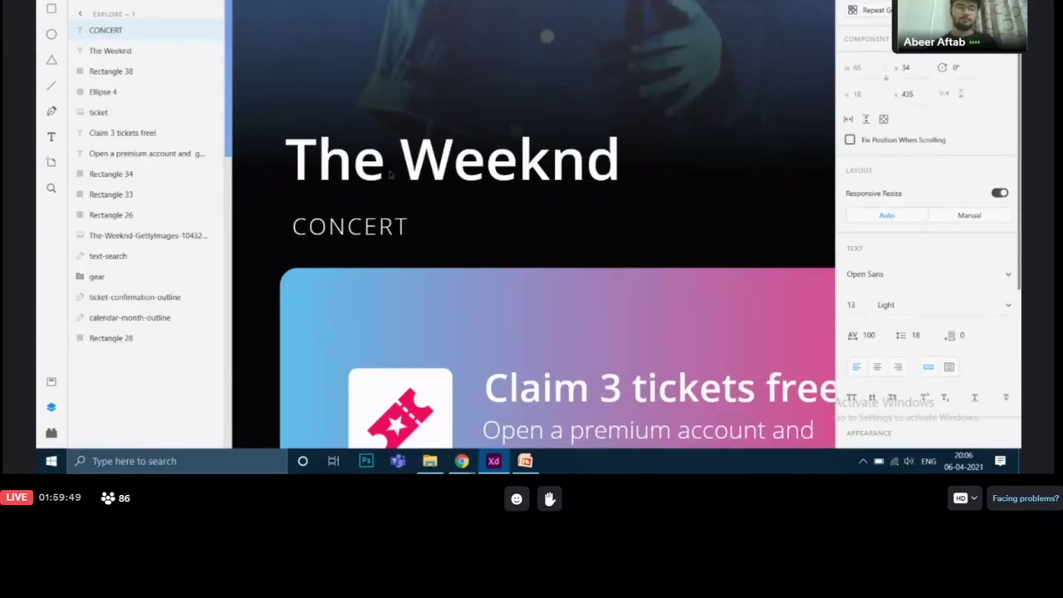
mouse_move(462, 461)
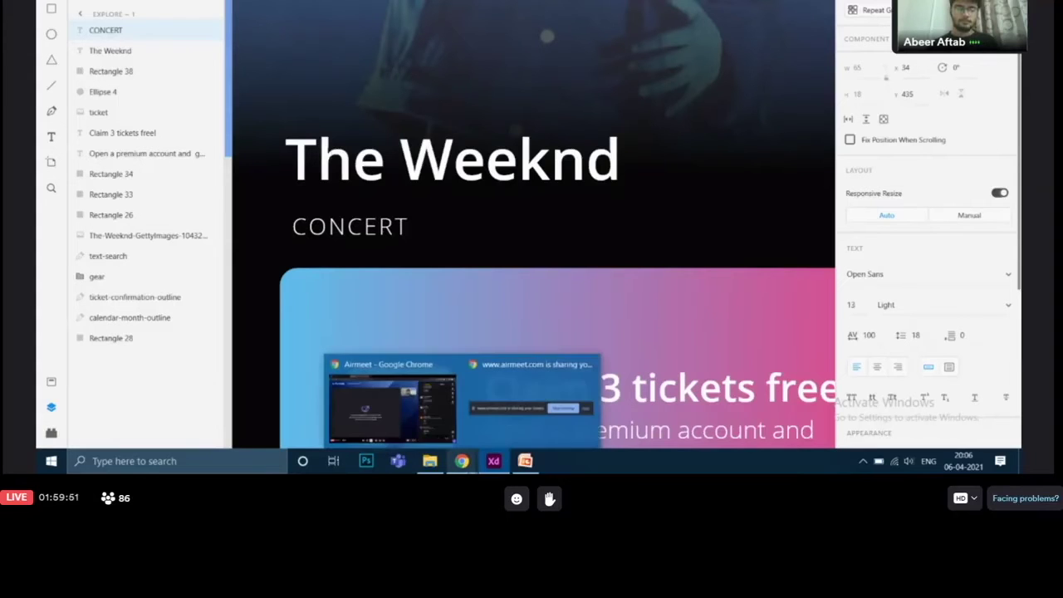
click(399, 398)
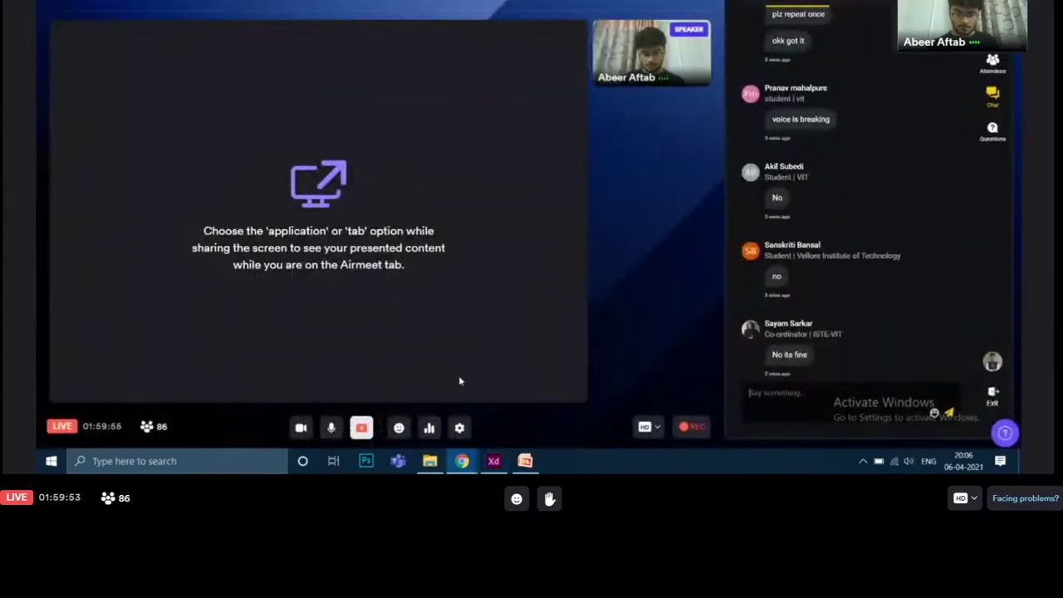
click(493, 461)
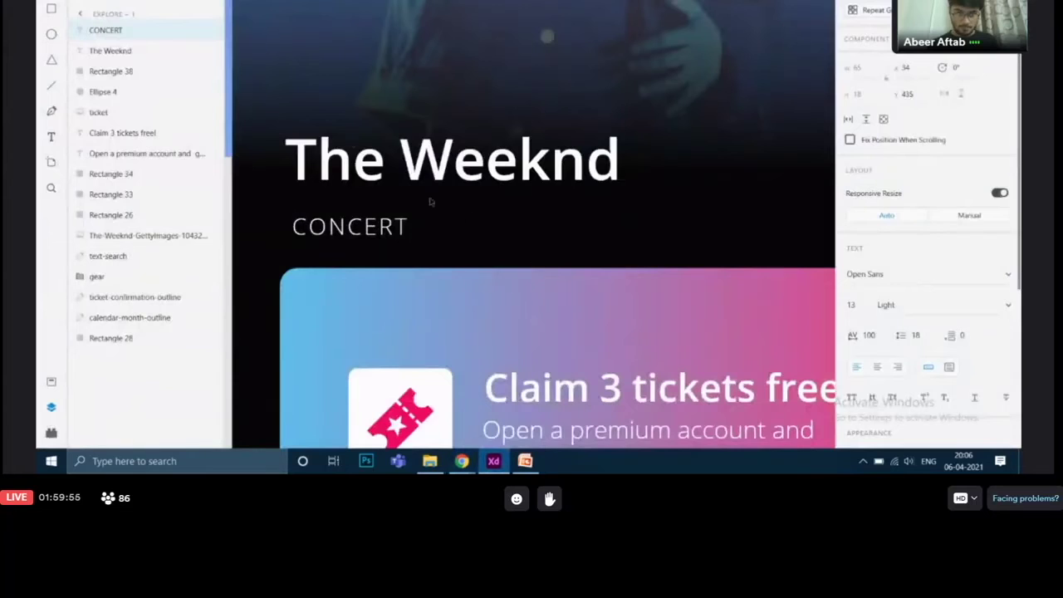
click(116, 69)
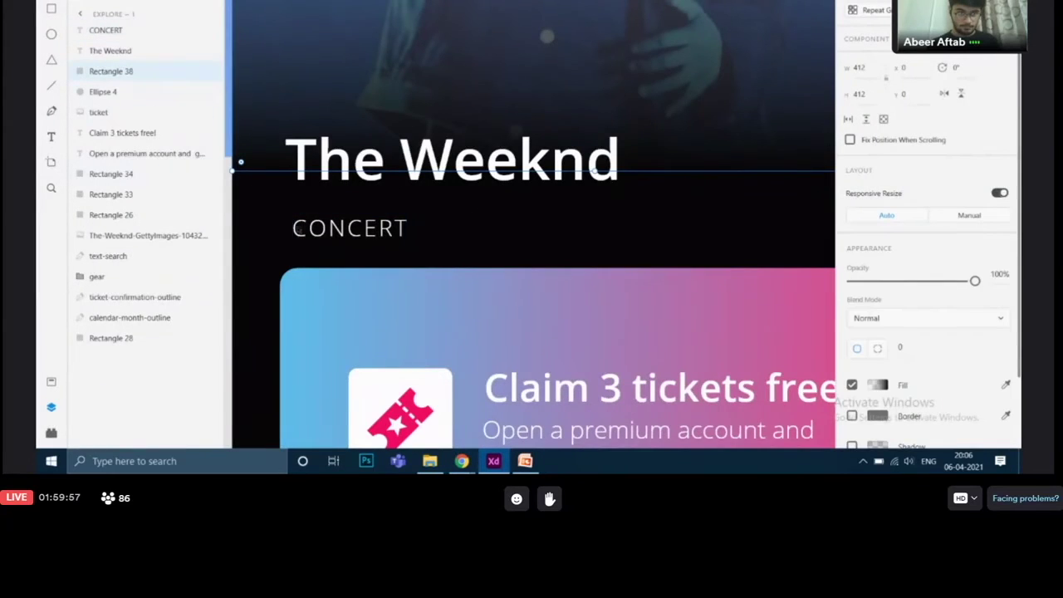
click(338, 237)
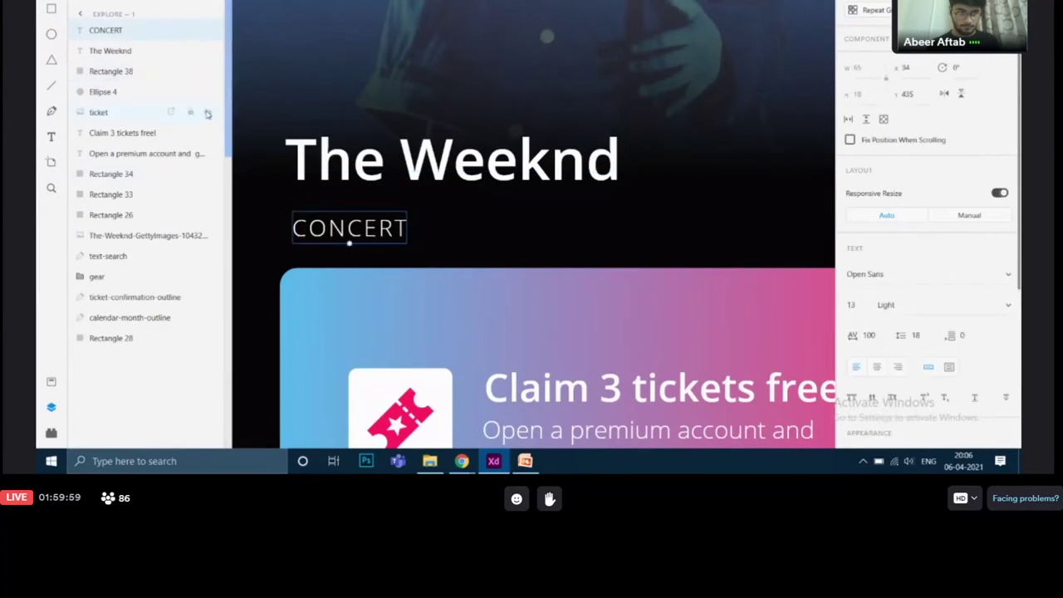
Replace the CONCERT wording with 'NOVEMBER 28, 6:00 PM'
click(52, 138)
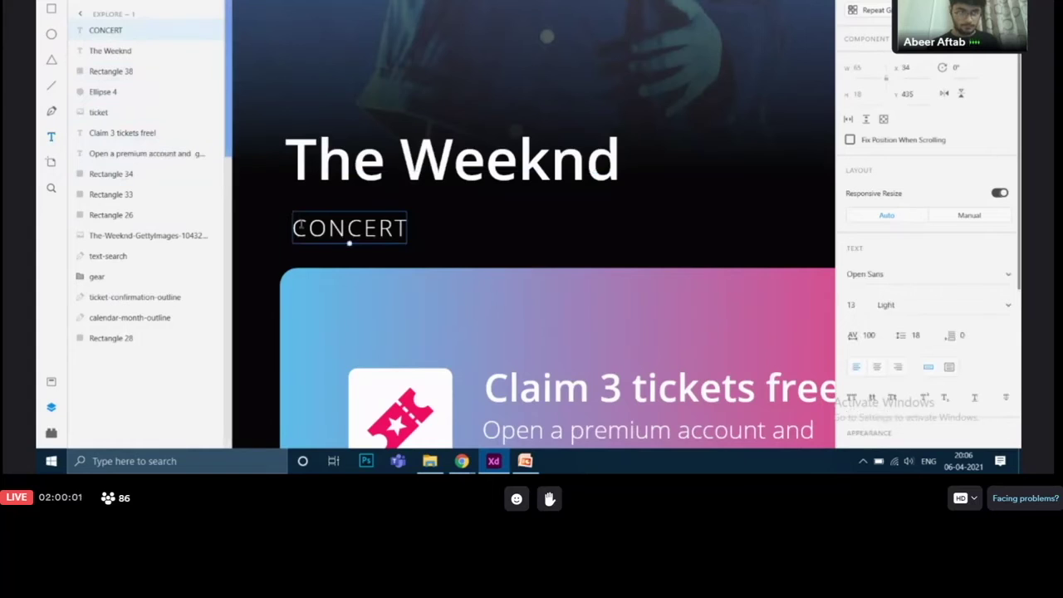
click(326, 232)
double_click(328, 233)
click(329, 231)
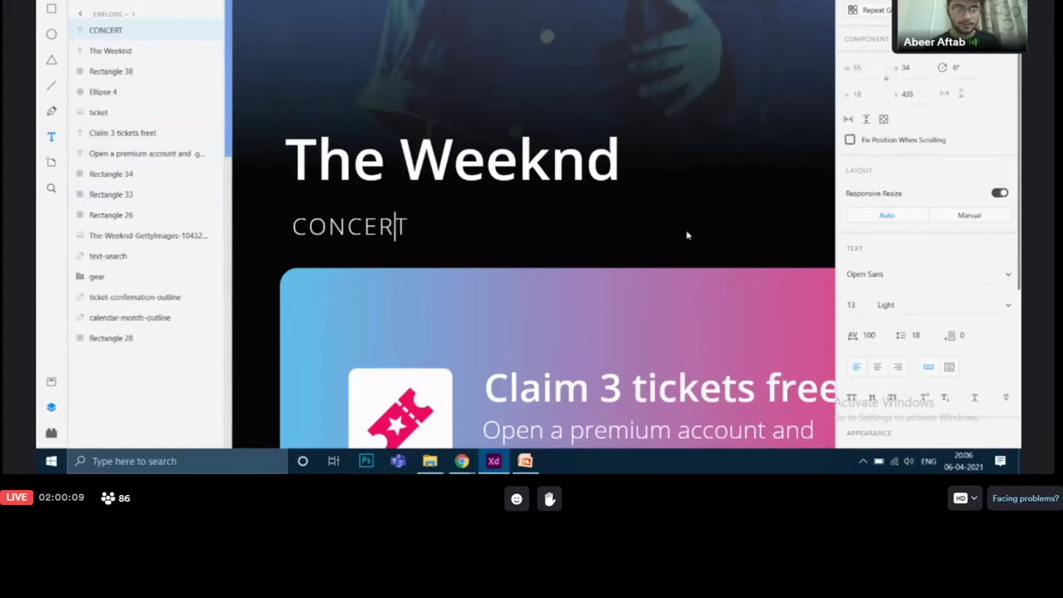
key(BackSpace)
key(BackSpace)
key(BackSpace)
key(BackSpace)
key(BackSpace)
key(BackSpace)
key(BackSpace)
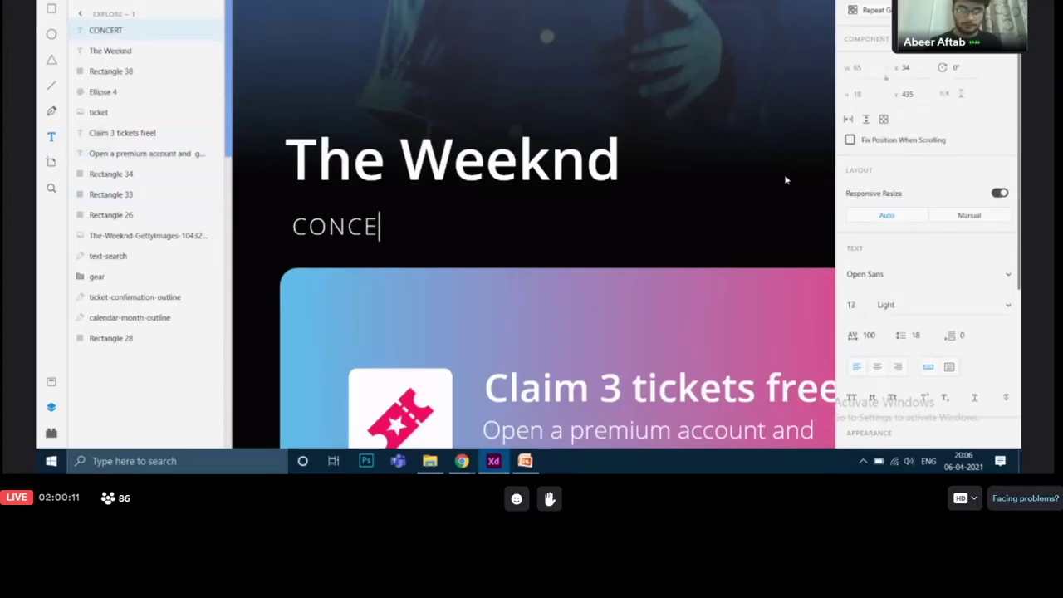
text(NOVEMBER )
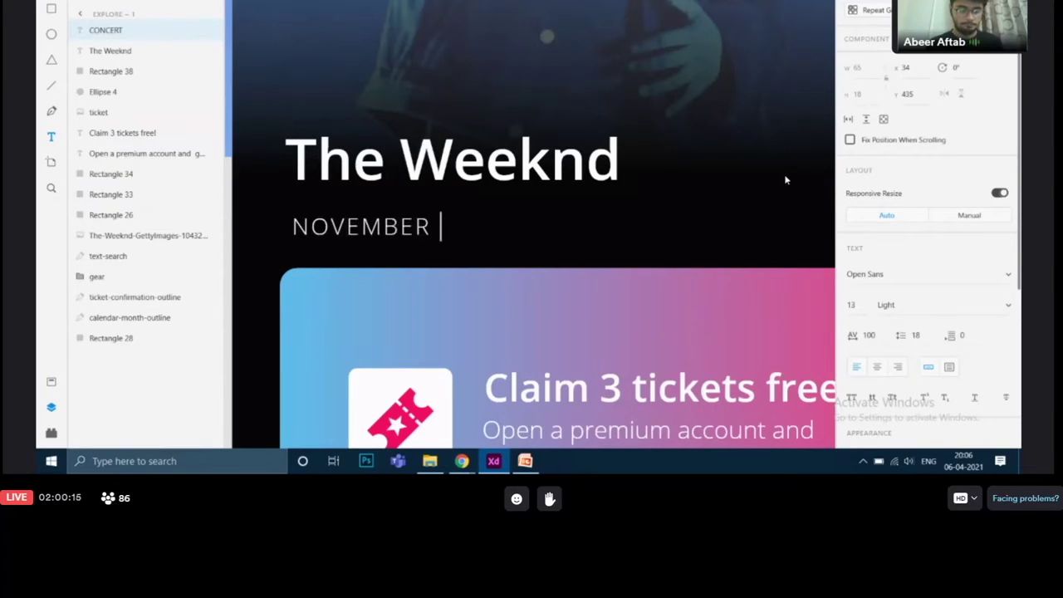
text(@)
key(BackSpace)
text(2)
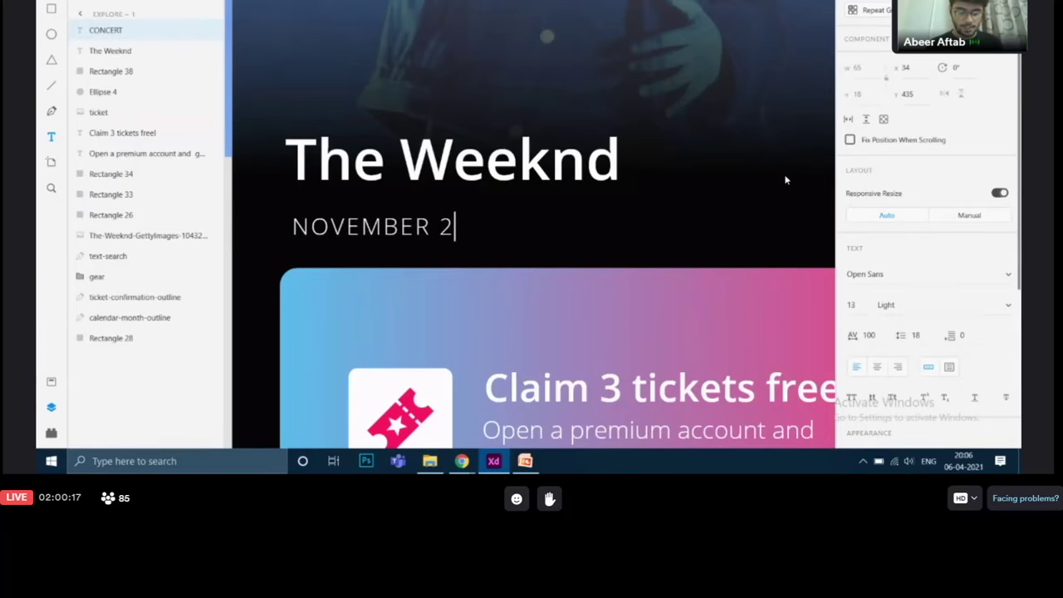
text(8, )
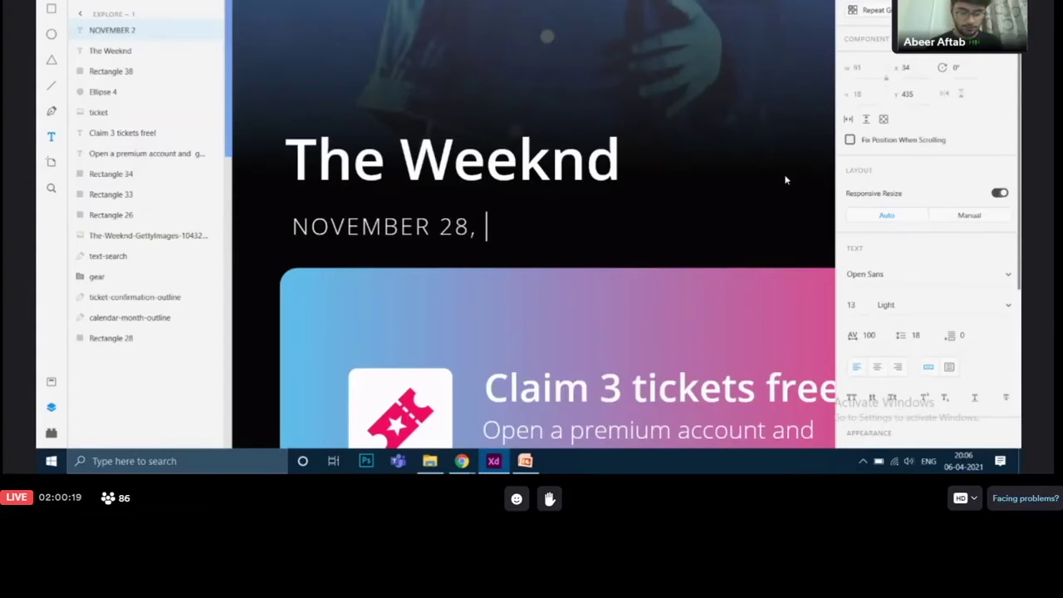
text(6:0)
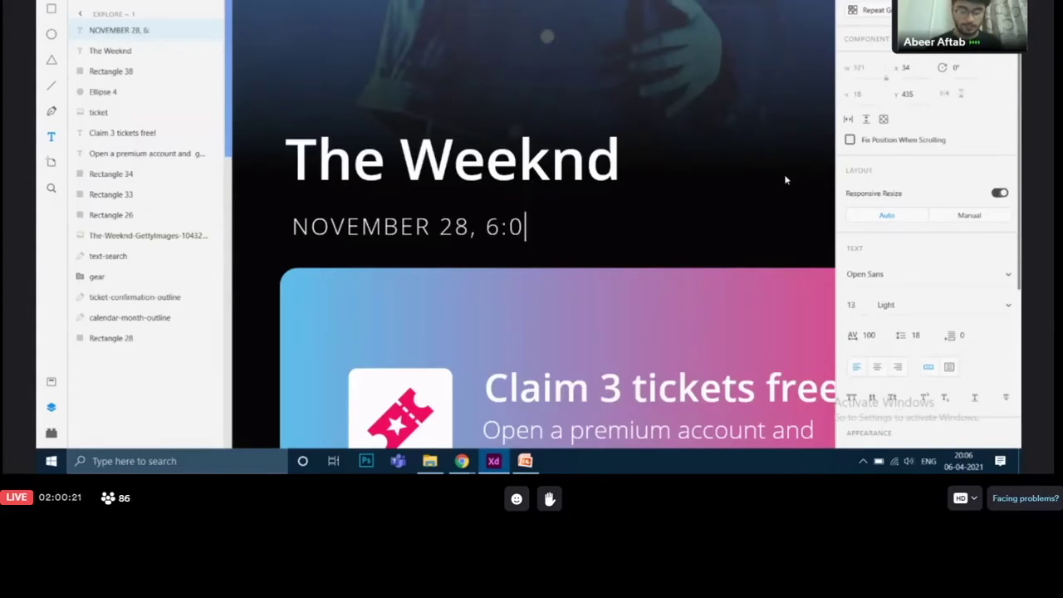
text(0 PM)
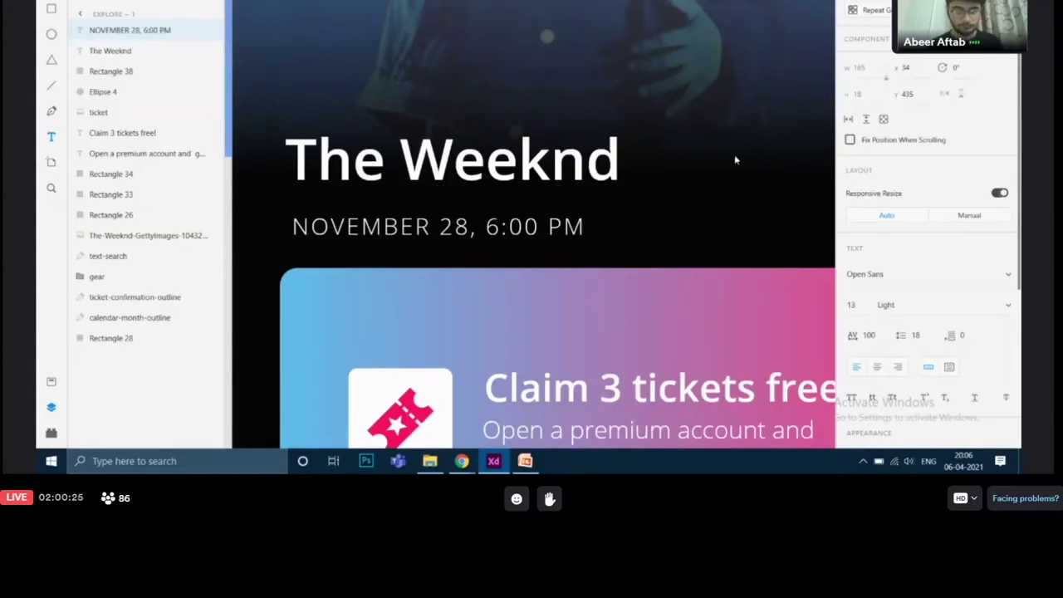
key(Escape)
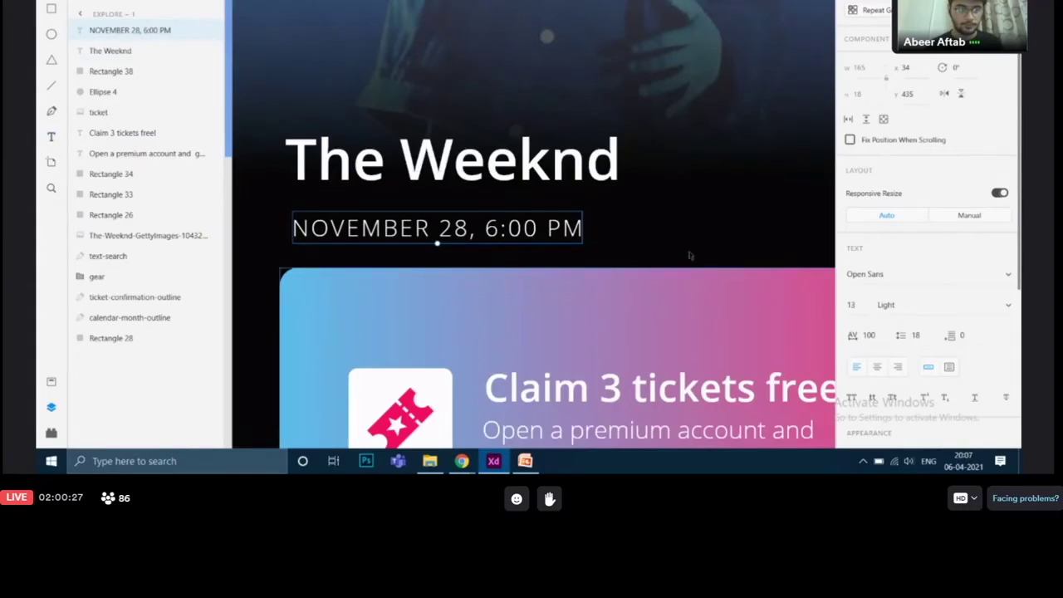
scroll(706, 239, down, 4)
Copy the Booking date line's fill hex value #A5A2A2
scroll(709, 230, down, 1)
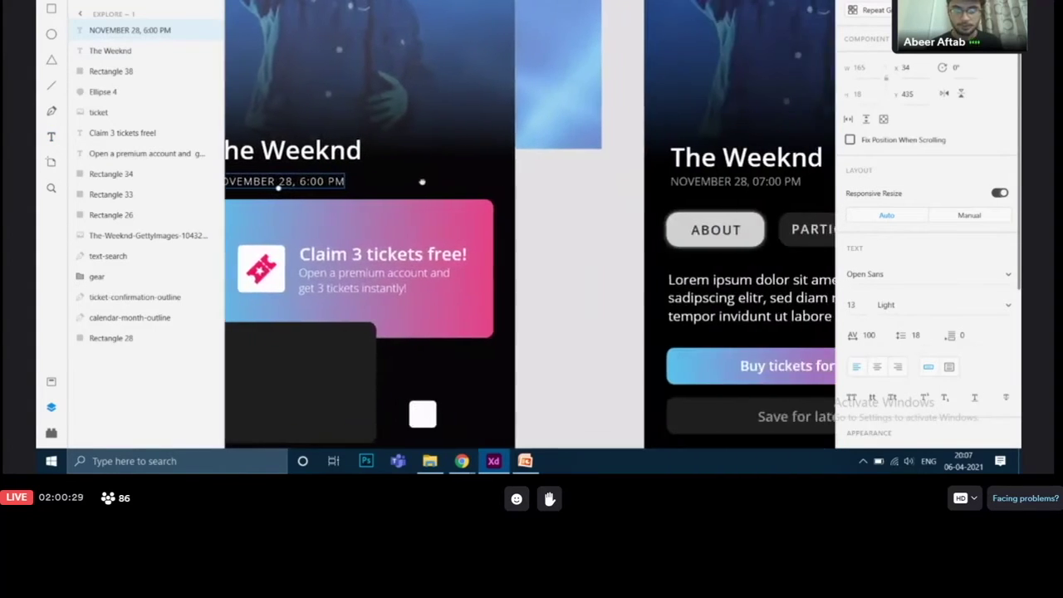
scroll(422, 181, right, 1)
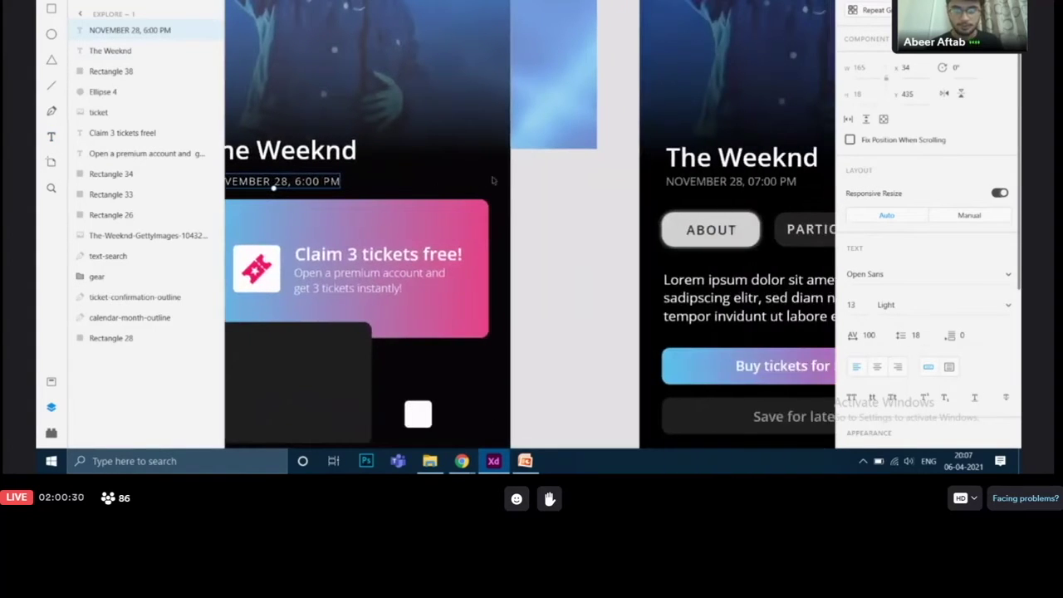
click(705, 186)
scroll(886, 304, down, 4)
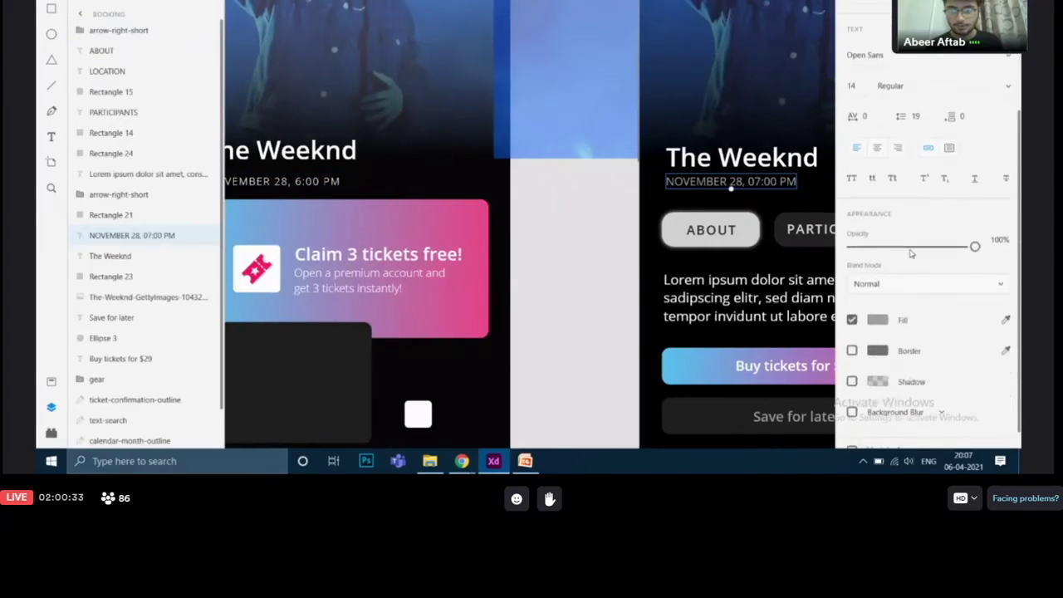
click(878, 303)
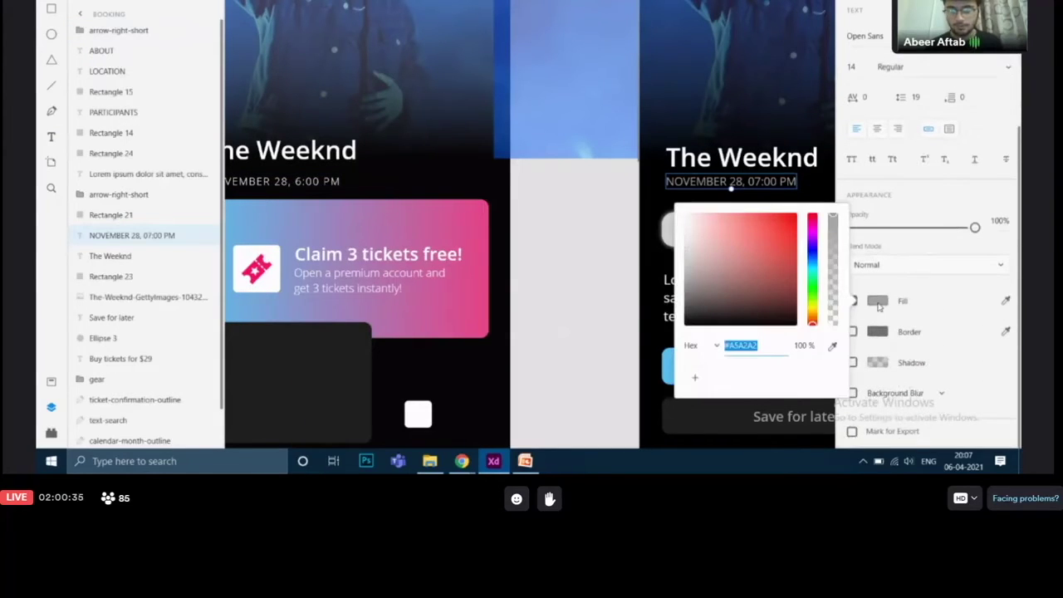
click(765, 347)
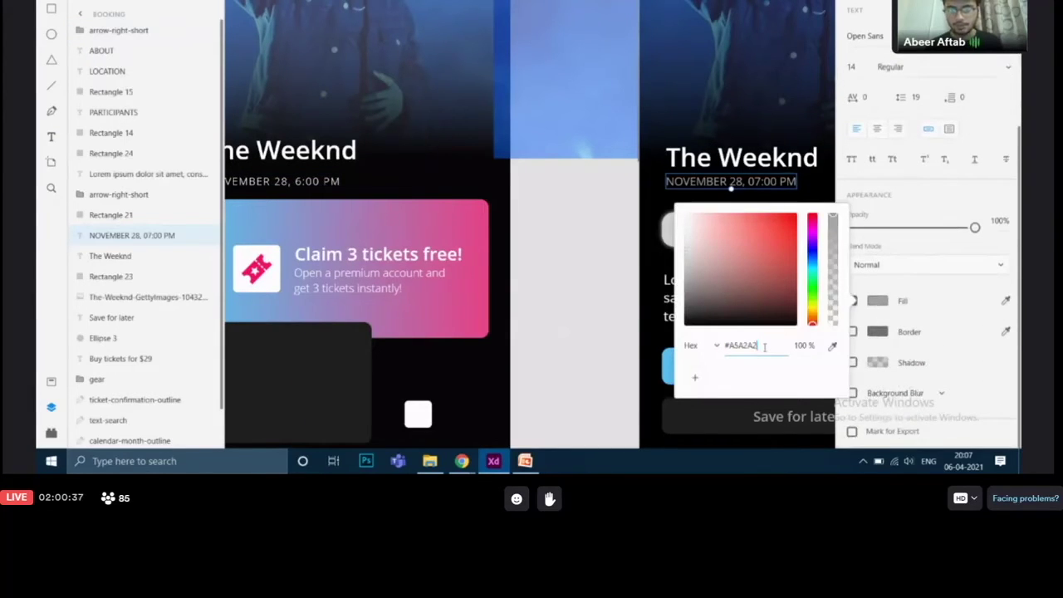
key(shift+Left)
key(shift+Left)
key(shift+Left)
key(shift+Left)
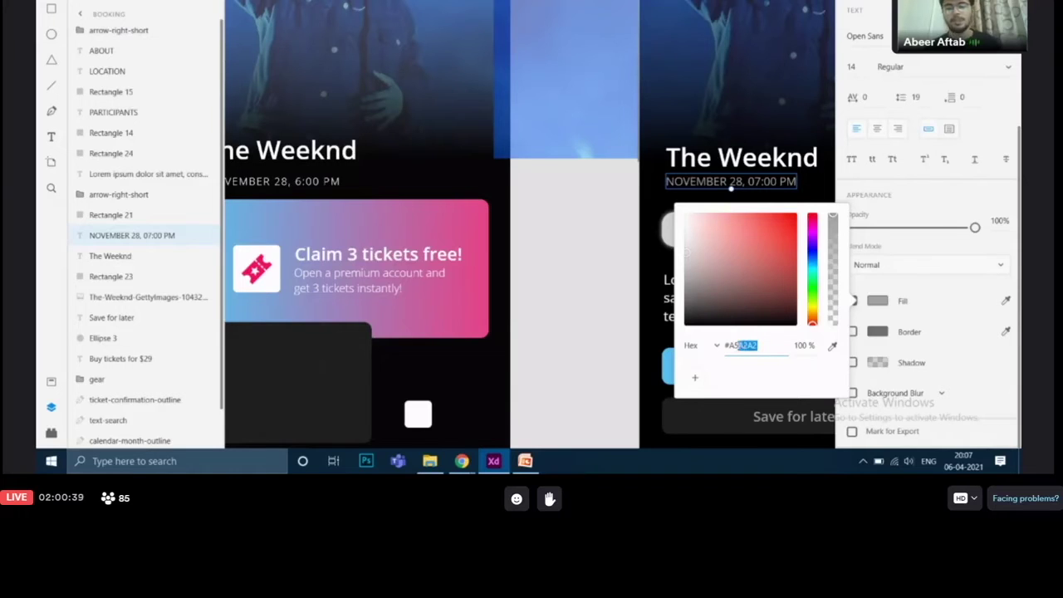
key(shift+Left)
key(shift+Left)
key(shift+Left)
key(ctrl+c)
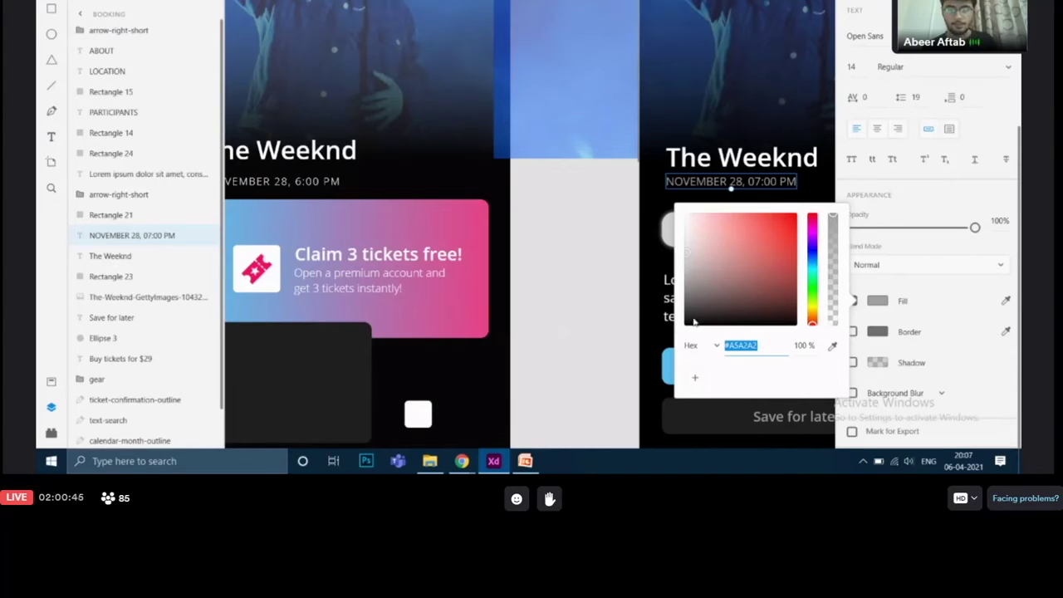
click(581, 269)
Paste #A5A2A2 as the fill of the Explore – 1 date text, replacing white
scroll(549, 249, left, 3)
scroll(548, 249, up, 1)
click(455, 227)
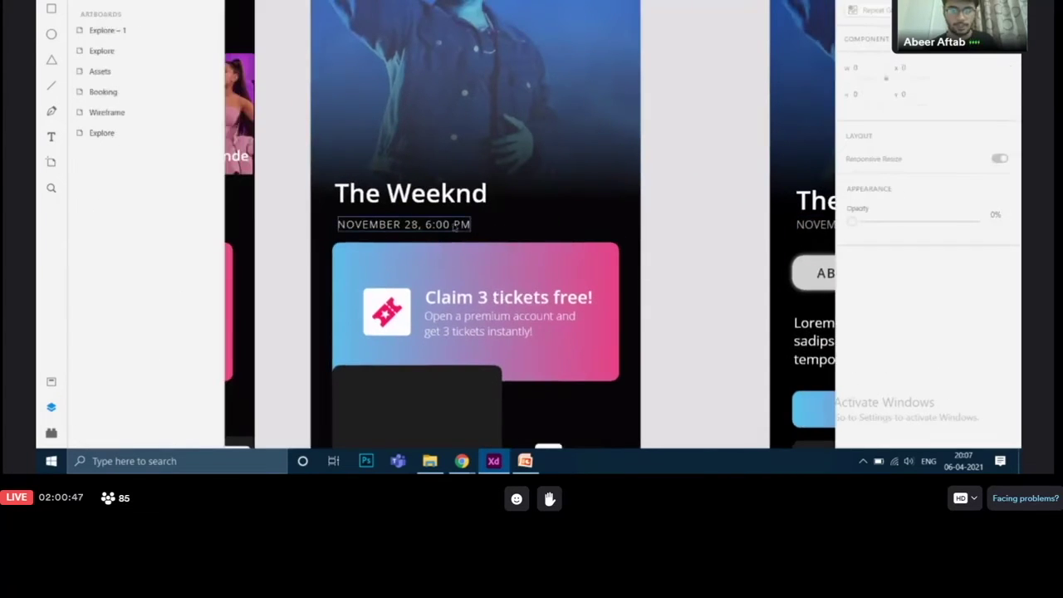
scroll(879, 328, down, 5)
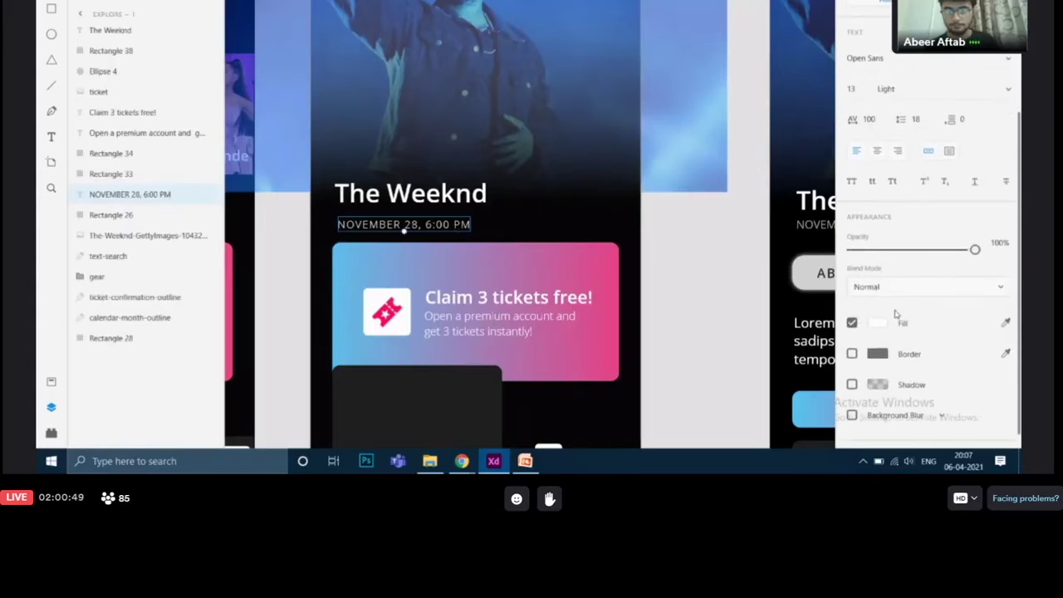
click(878, 324)
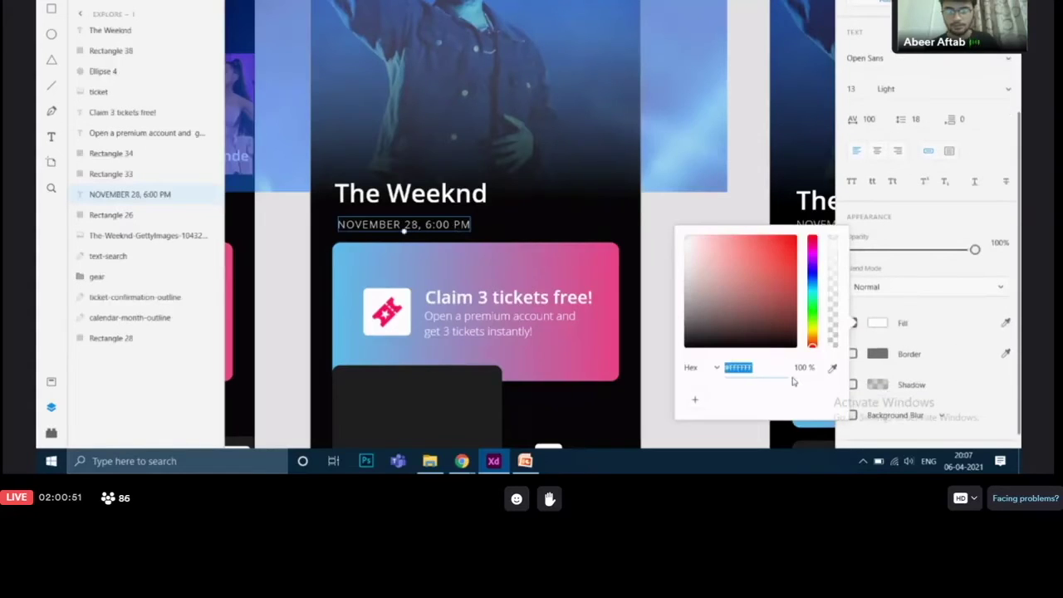
key(BackSpace)
key(ctrl+v)
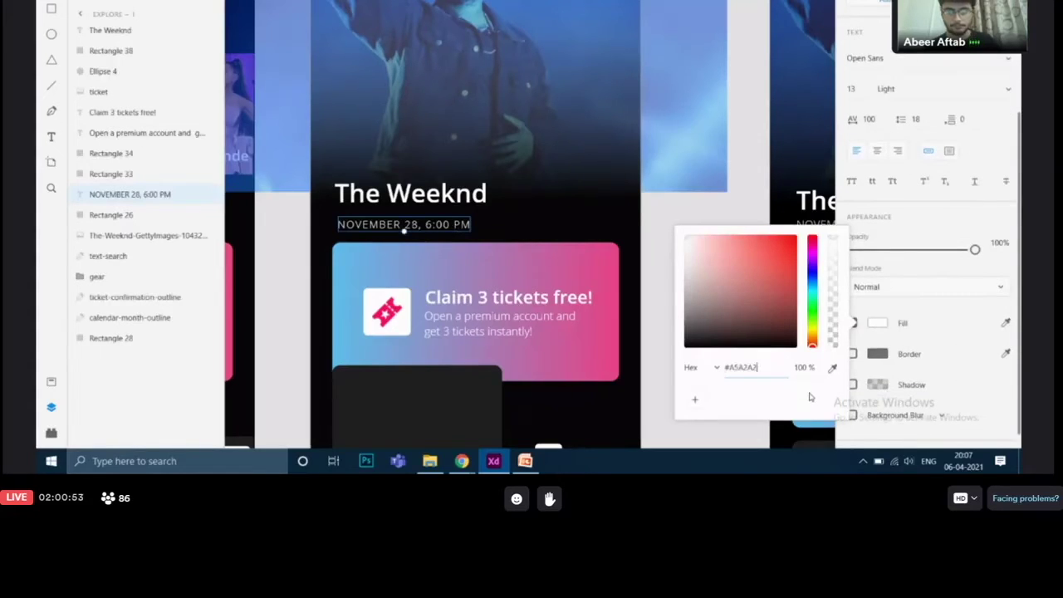
click(688, 280)
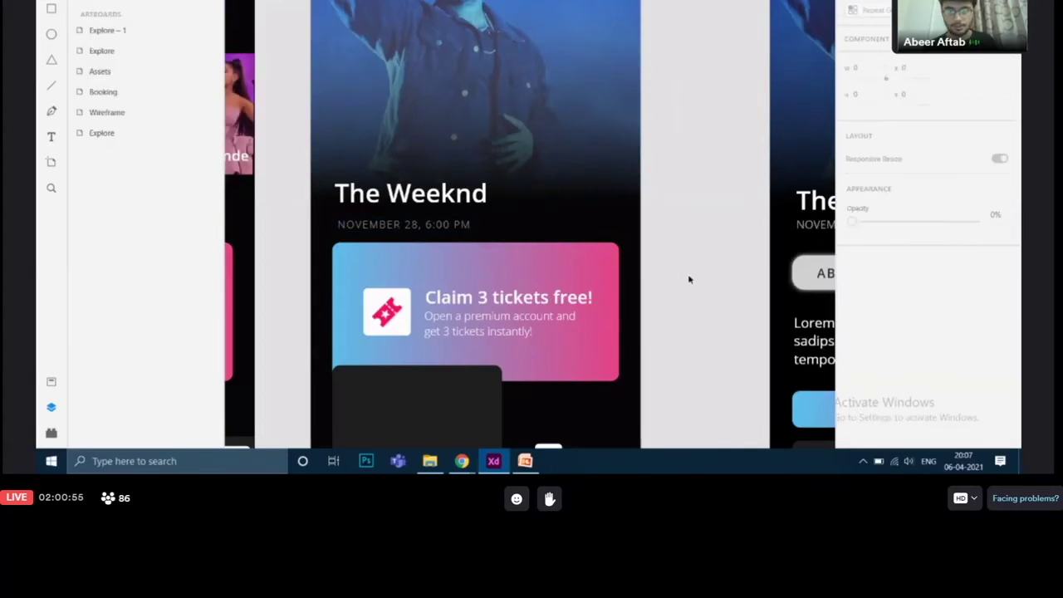
drag(689, 280, 629, 318)
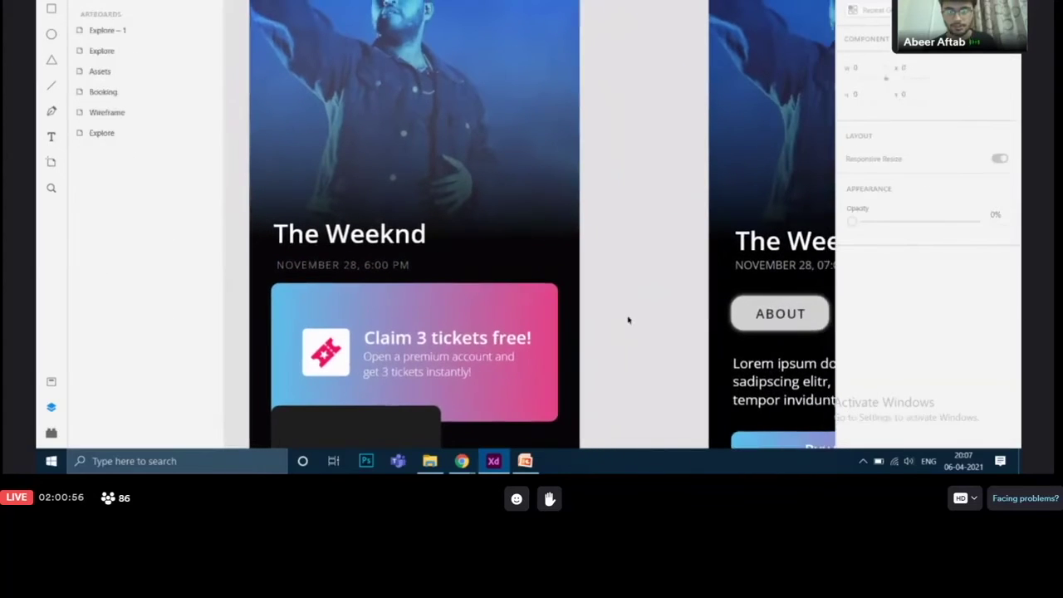
Check the Booking date line's font size and weight
click(343, 267)
click(768, 268)
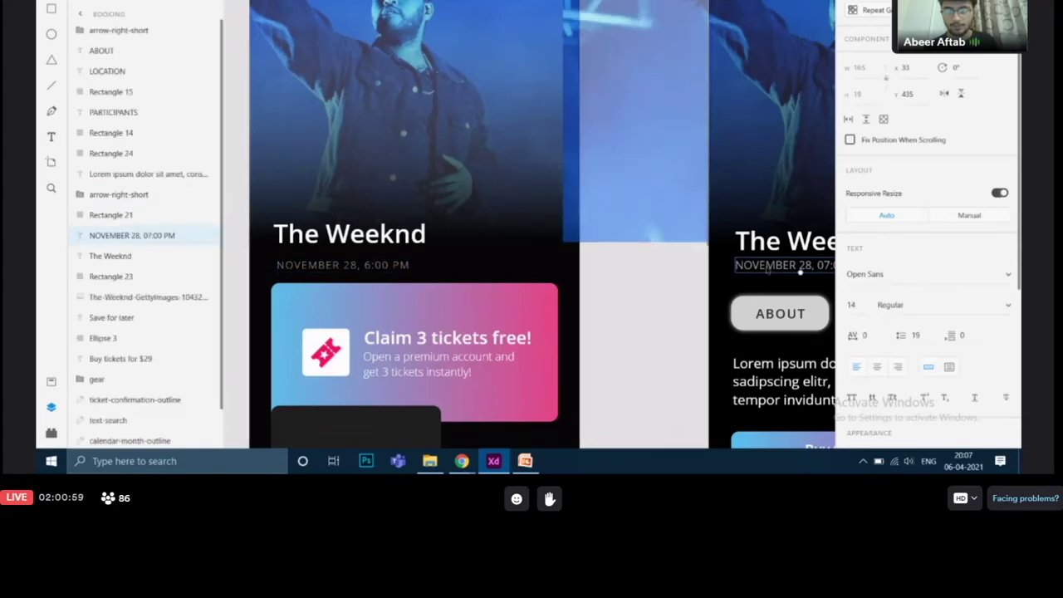
click(854, 304)
click(890, 305)
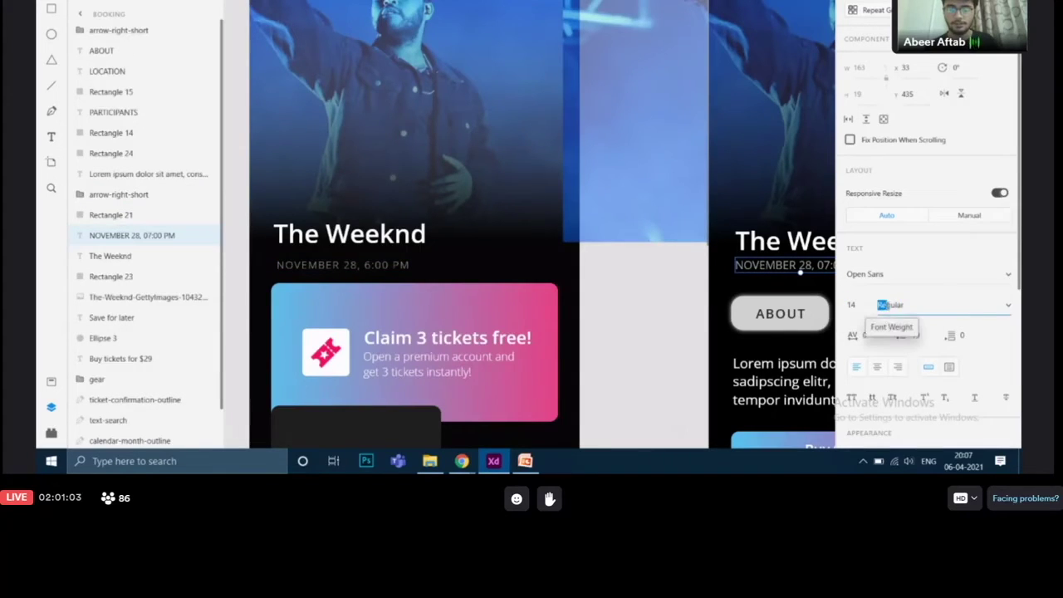
Set the Explore date text to size 14, Regular weight, and nudge it up
click(387, 265)
click(854, 305)
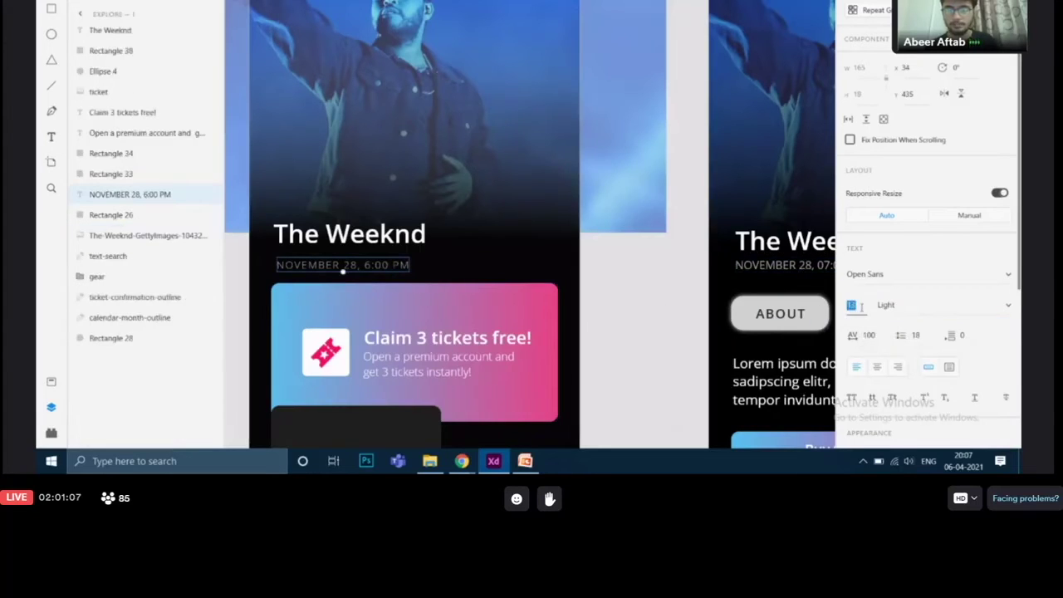
text(14)
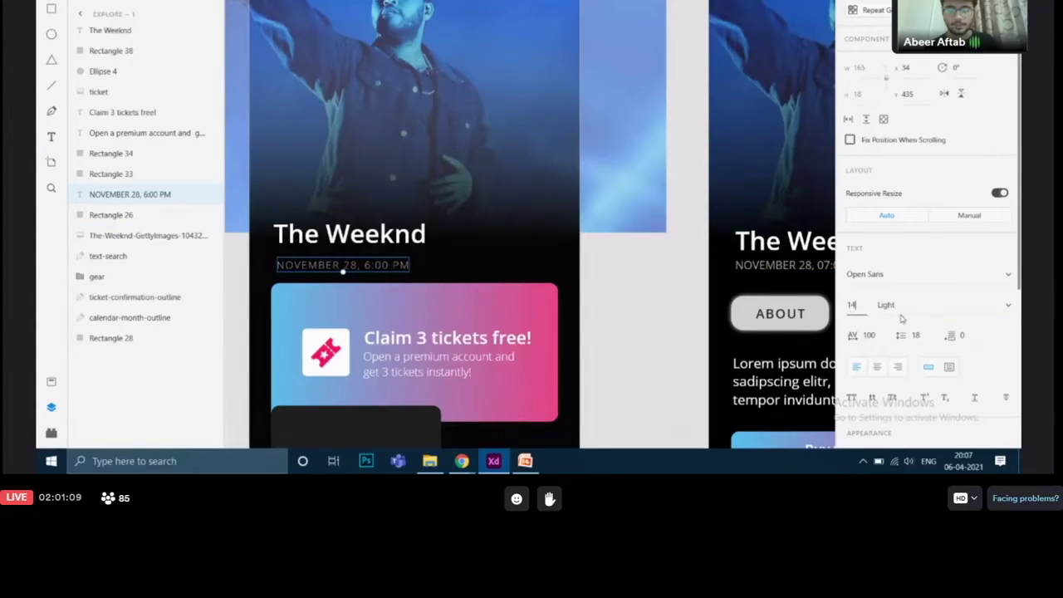
click(917, 305)
key(BackSpace)
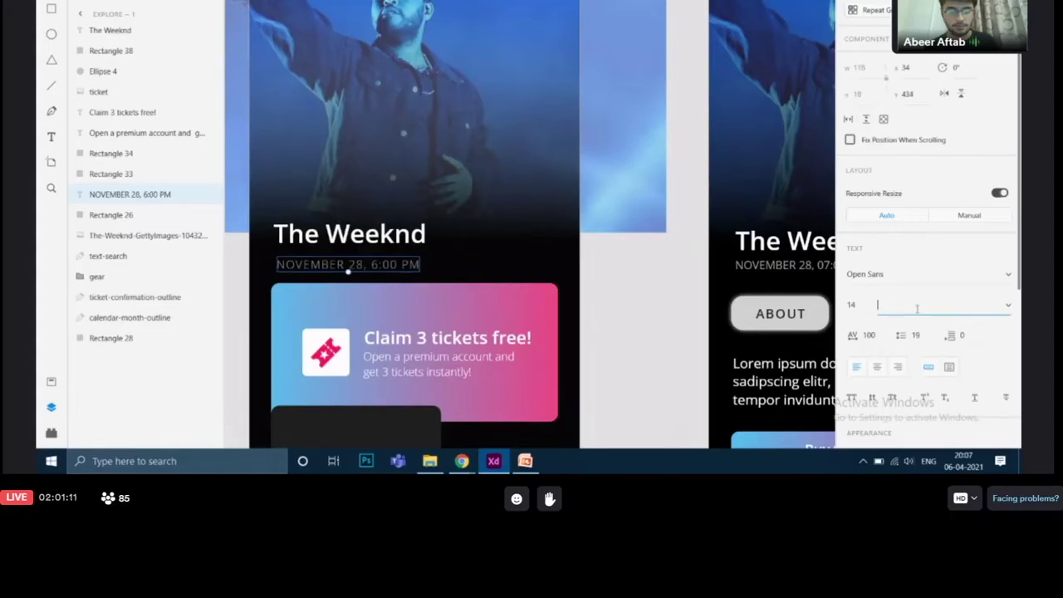
text(Regular)
key(Return)
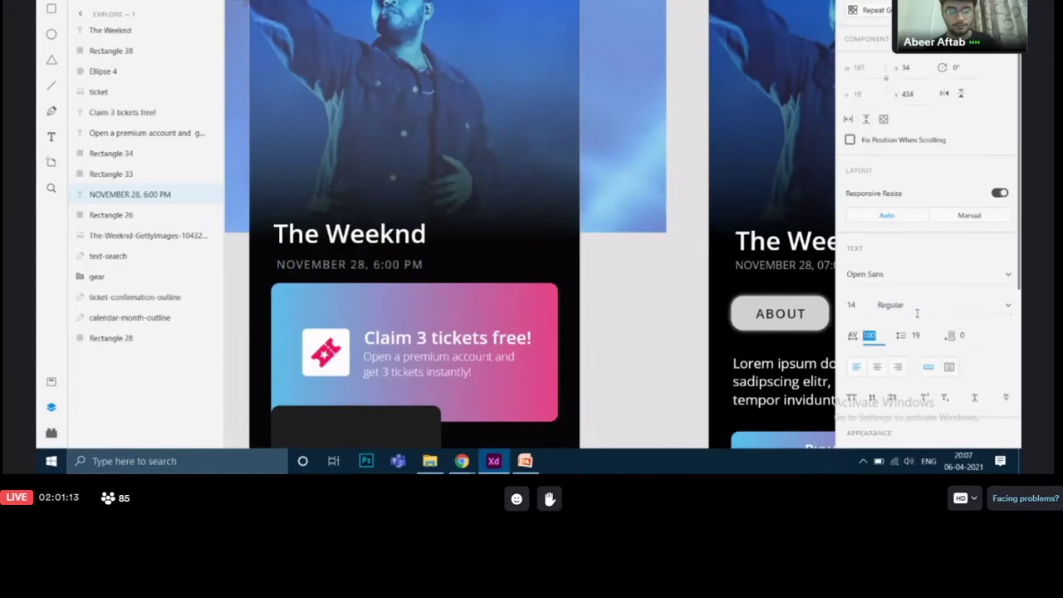
key(Up)
key(Up)
key(Up)
key(Up)
key(Up)
key(Up)
key(Up)
key(Up)
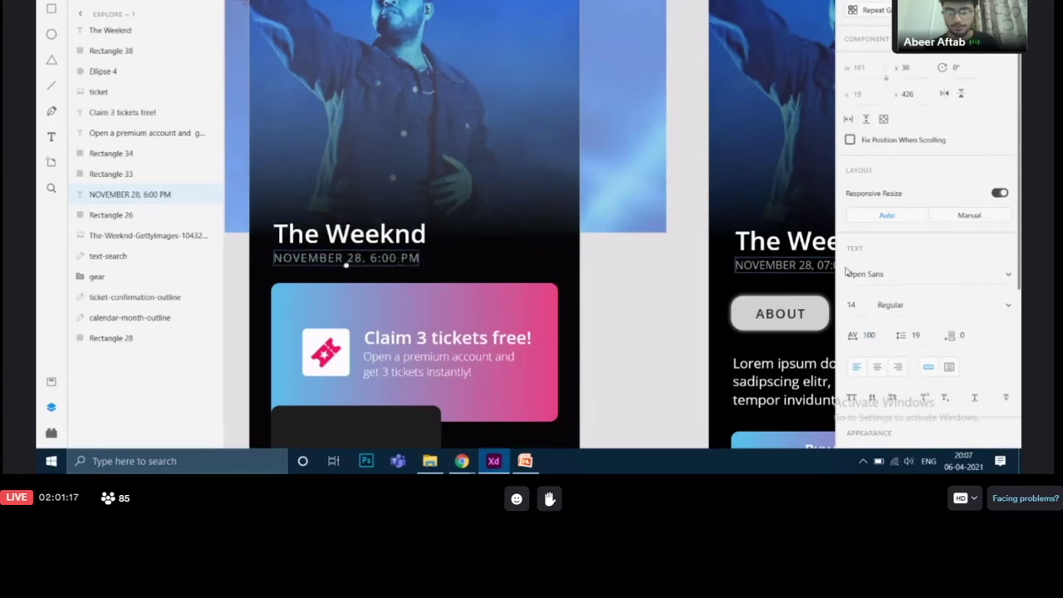
scroll(886, 290, down, 2)
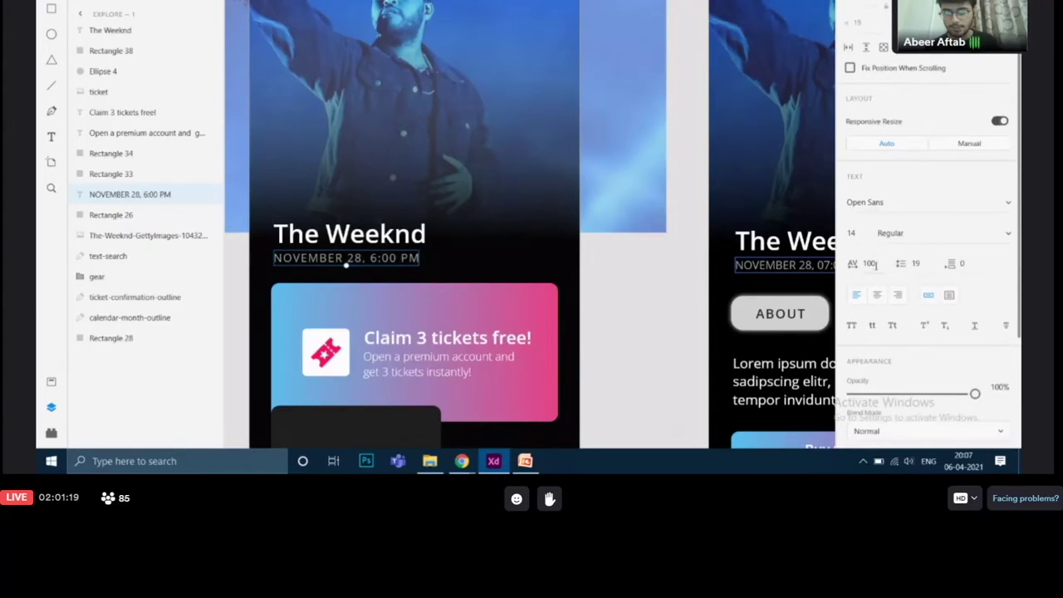
Change the date's character spacing from 100 to 0 and reposition it beneath the title
click(874, 264)
click(878, 264)
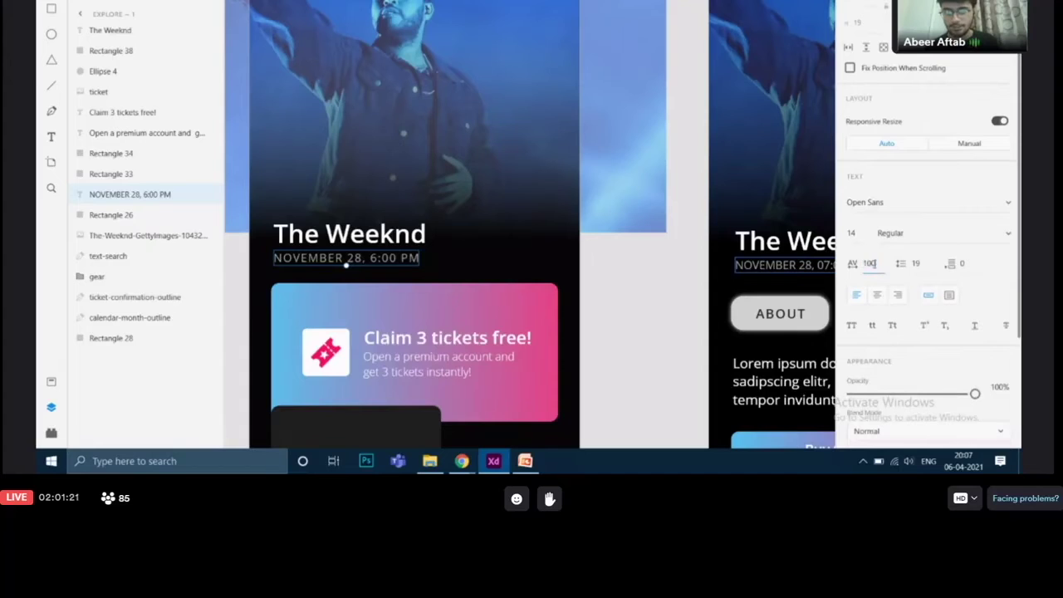
drag(874, 264, 860, 264)
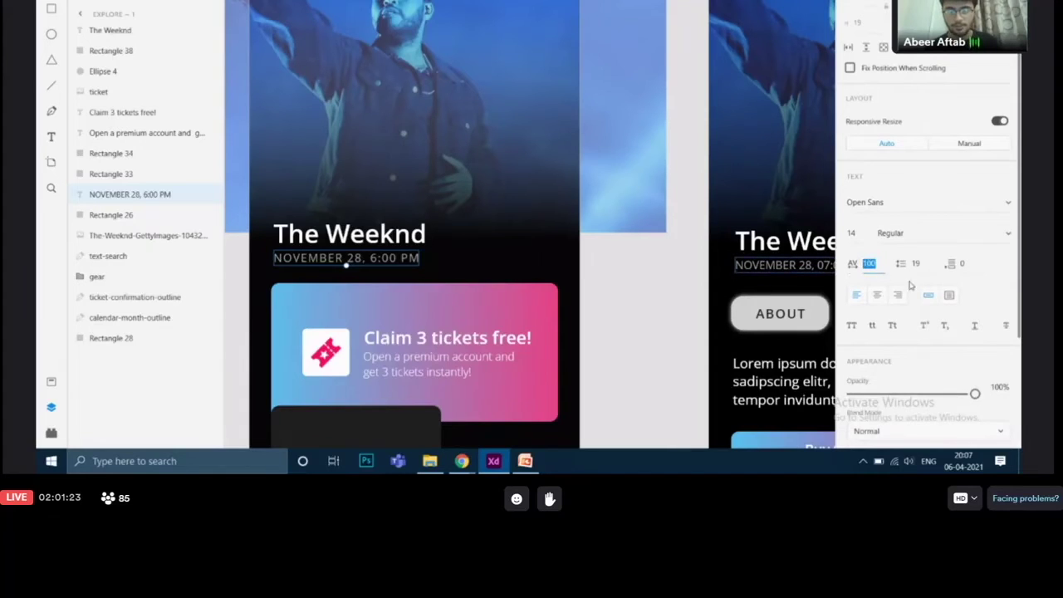
key(BackSpace)
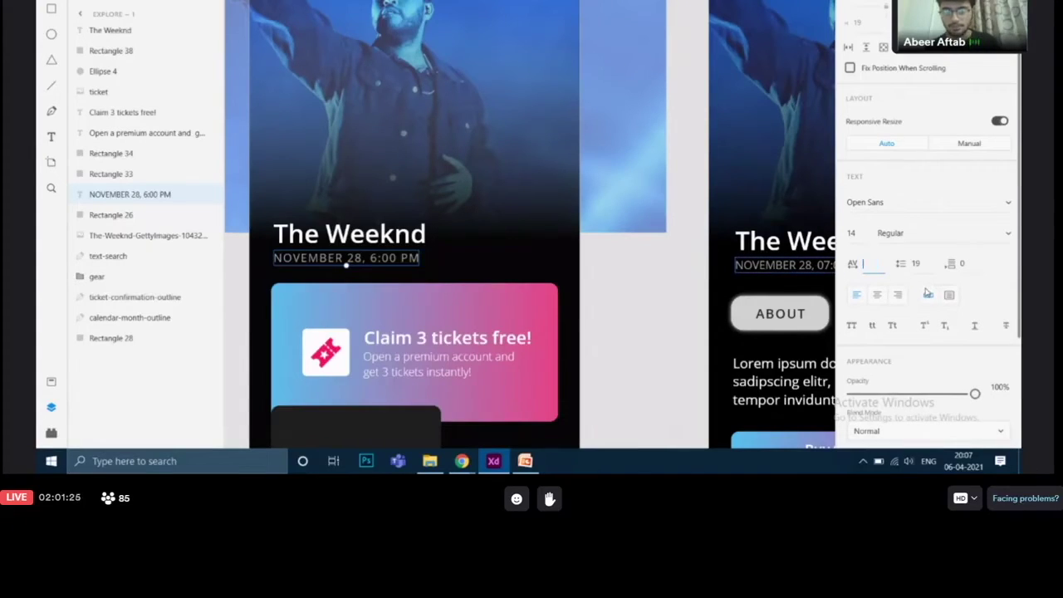
text(0)
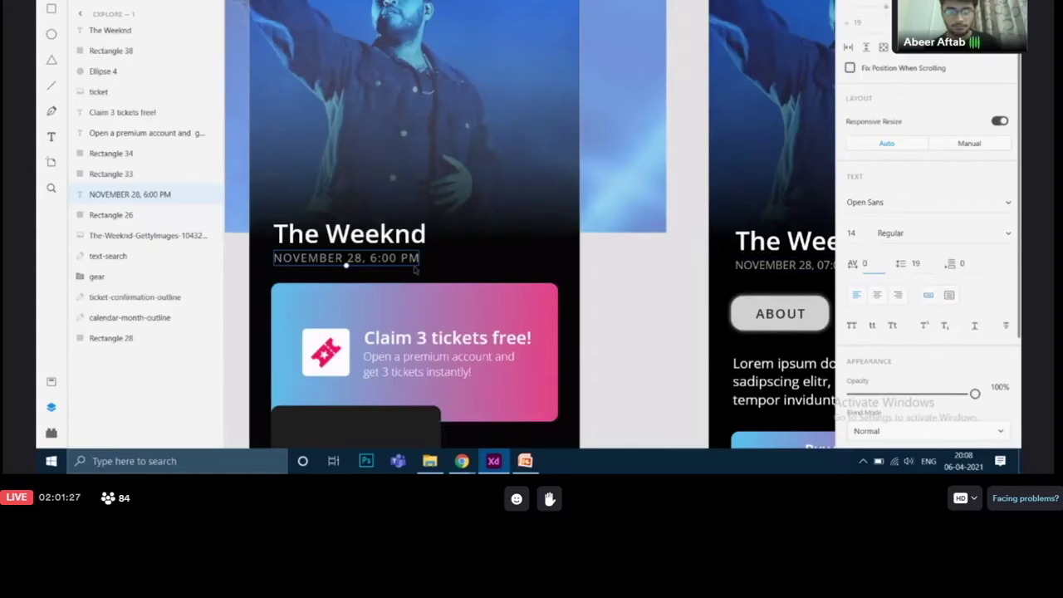
click(421, 272)
mouse_move(388, 259)
mouse_down()
mouse_move(409, 258)
mouse_move(384, 263)
mouse_up()
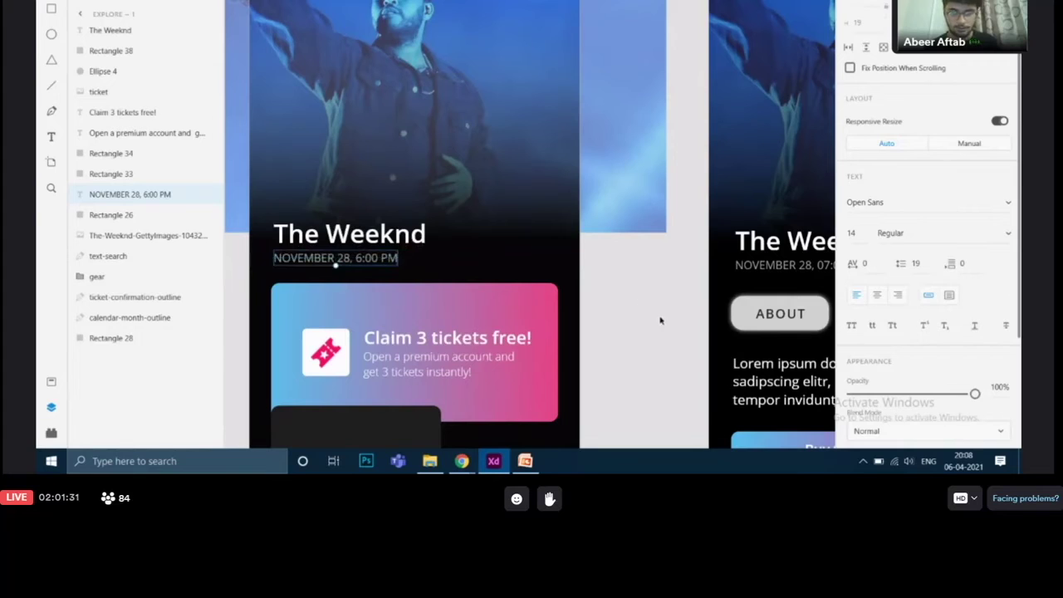
click(621, 311)
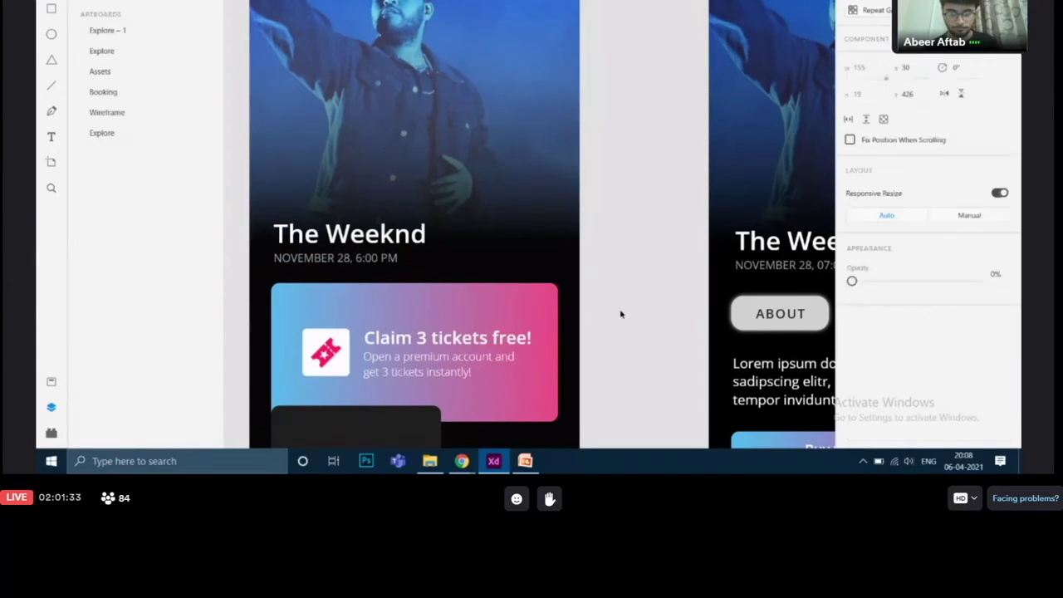
Inspect the Booking back button, then drag the Explore white square up above the ticket card
drag(621, 311, 500, 355)
scroll(553, 232, up, 3)
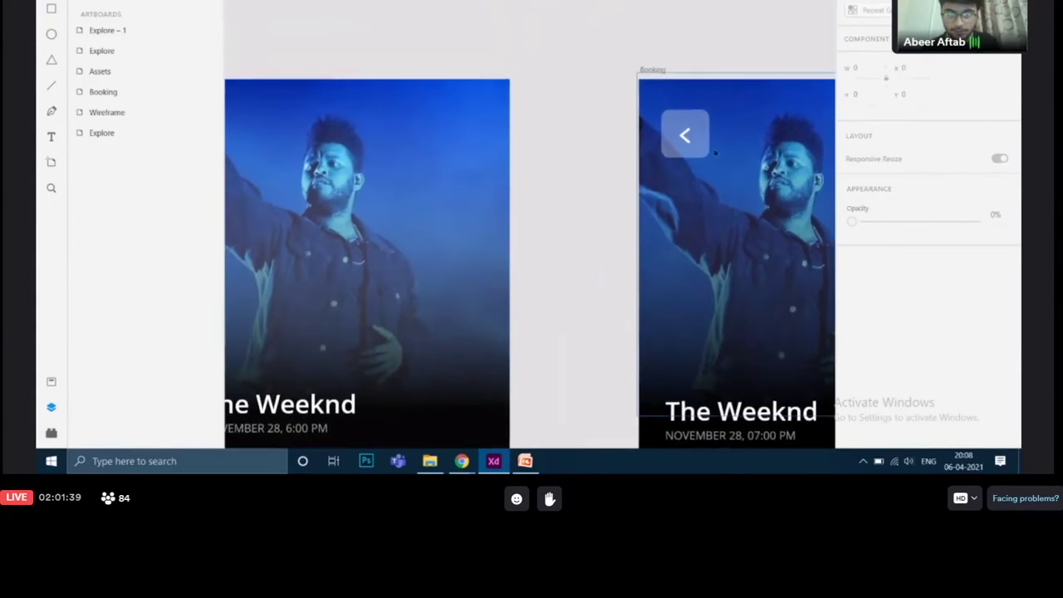
click(705, 130)
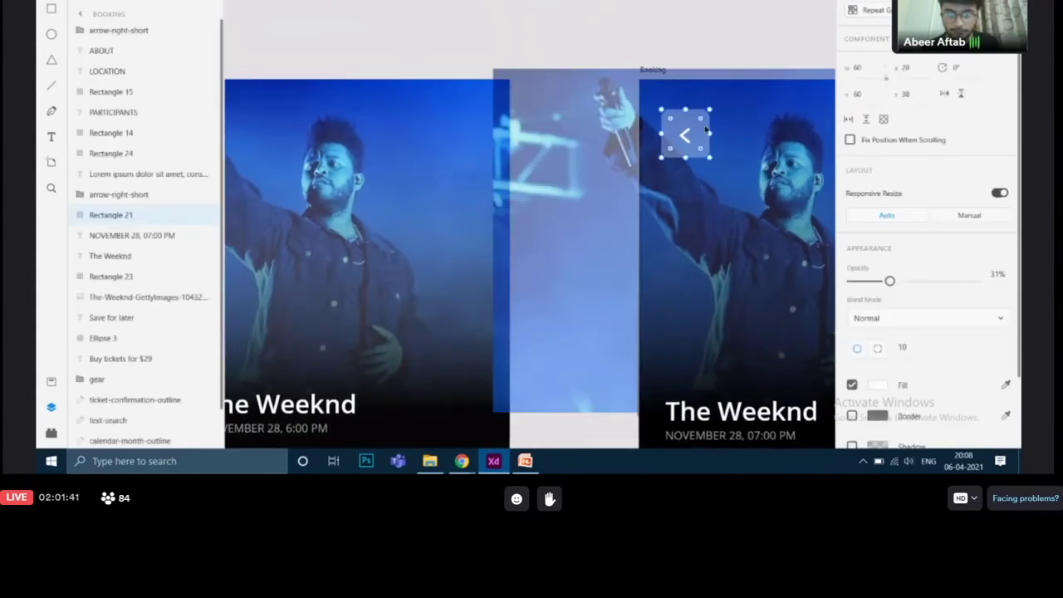
click(591, 4)
scroll(555, 282, down, 4)
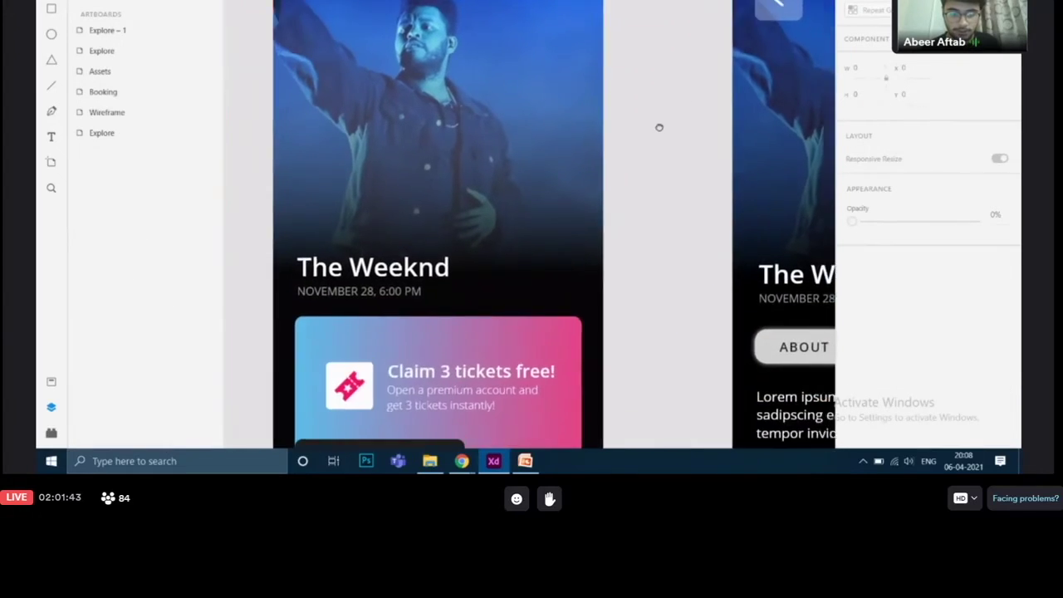
scroll(647, 237, down, 5)
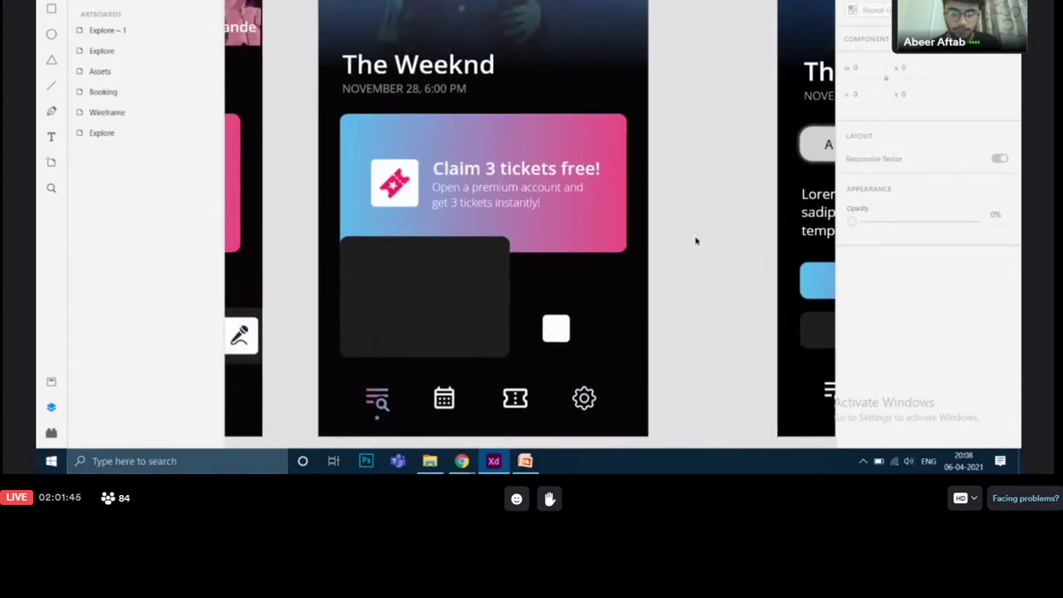
click(560, 328)
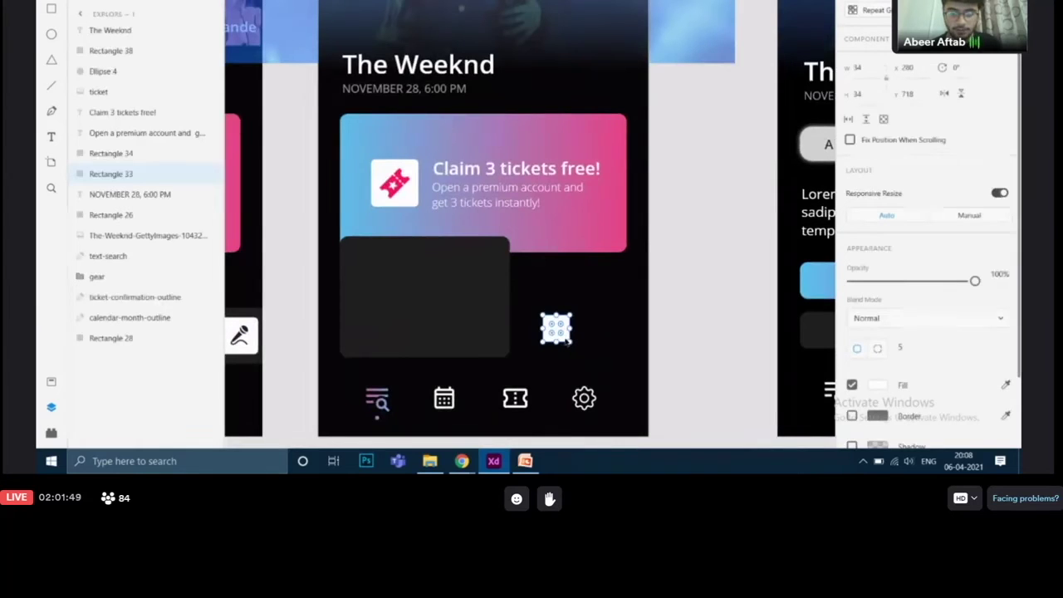
drag(568, 344, 596, 93)
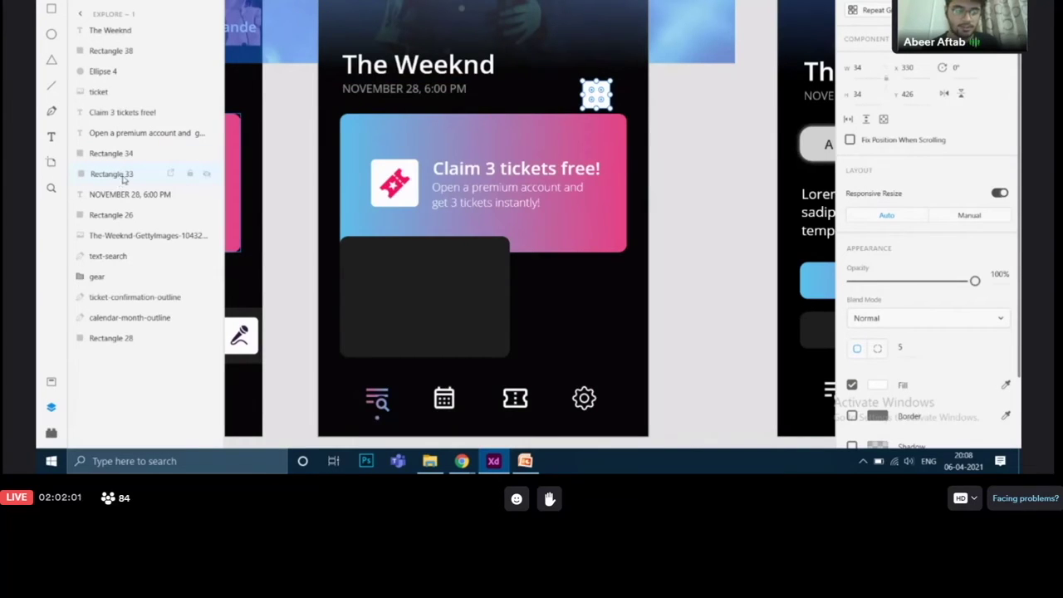
Move Rectangle 33 to the top of the layer order and place it at the photo's top-left
drag(121, 180, 140, 30)
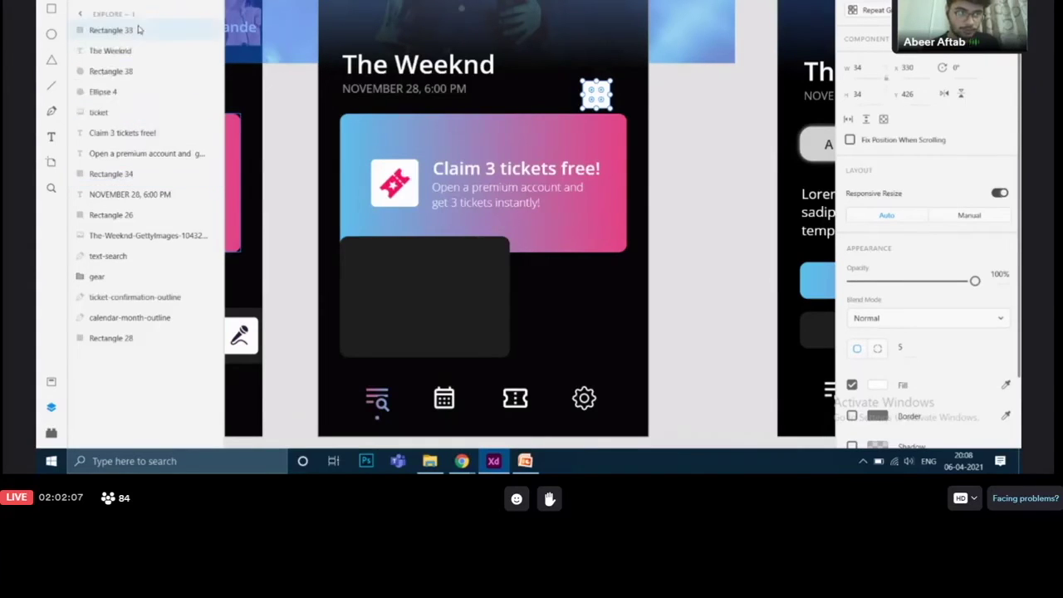
scroll(475, 155, up, 2)
scroll(474, 156, up, 6)
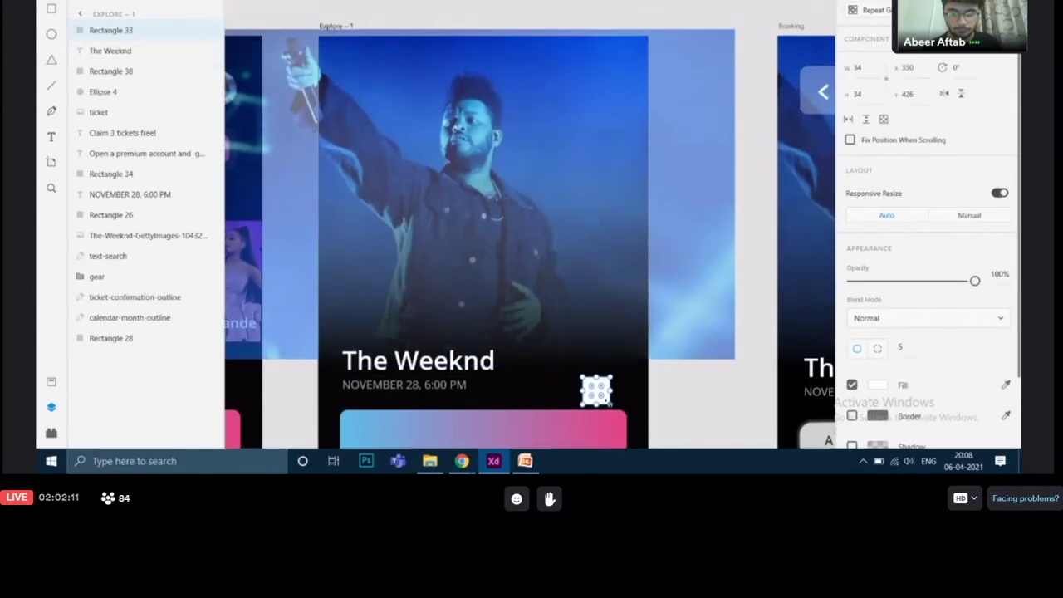
drag(609, 401, 362, 88)
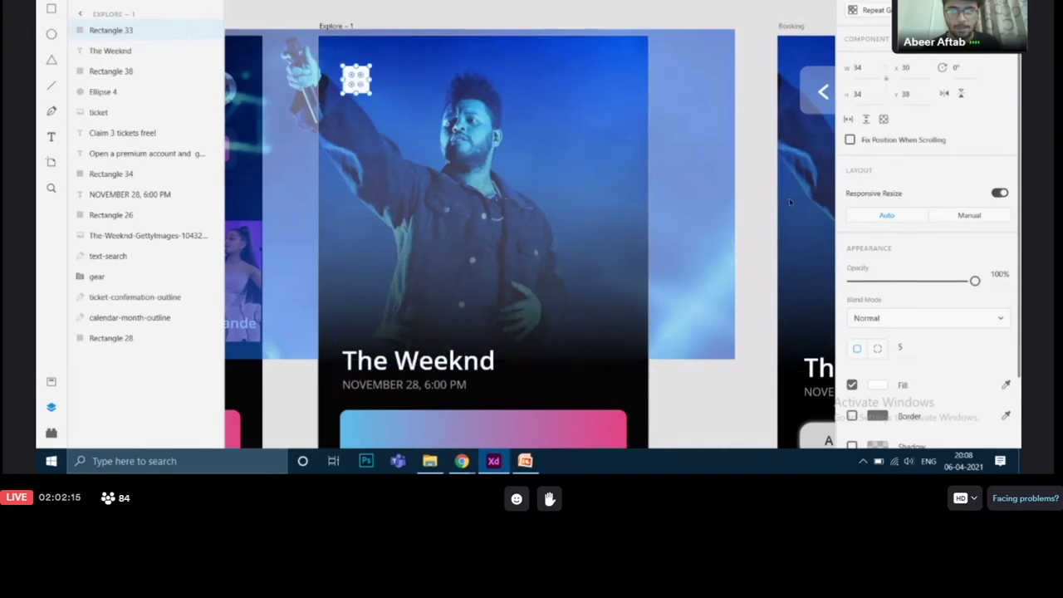
Resize Rectangle 33 to W 60 × H 60, matching the Booking back button
click(812, 100)
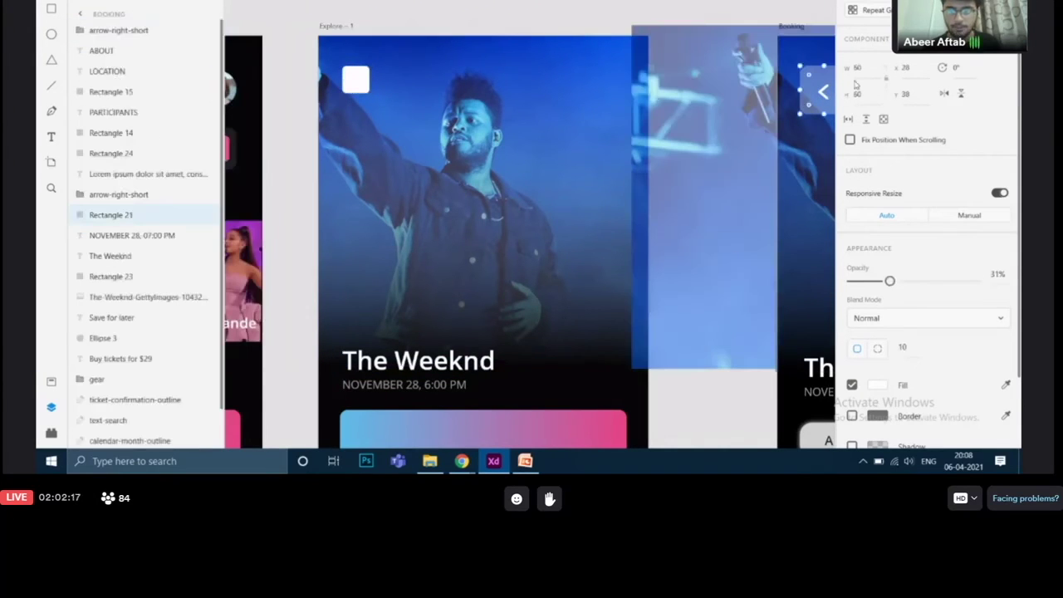
key(ctrl+z)
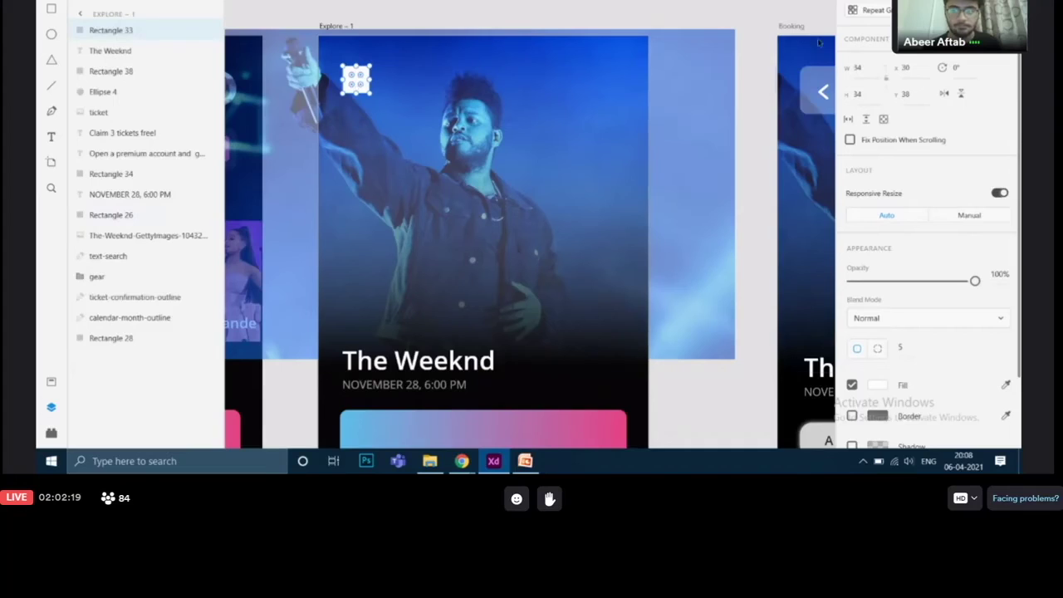
click(873, 67)
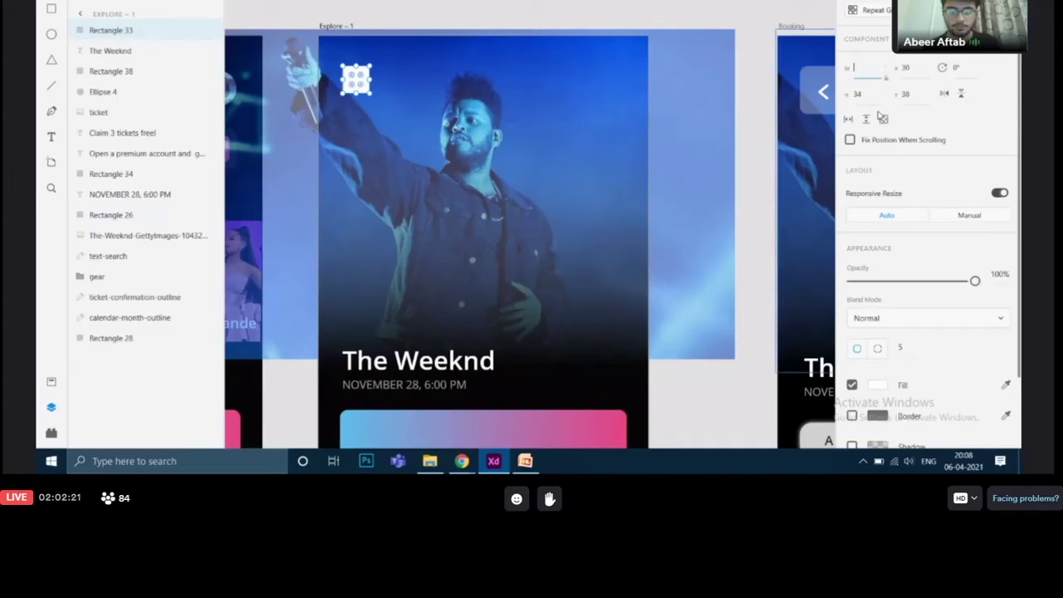
text(60)
click(870, 95)
key(BackSpace)
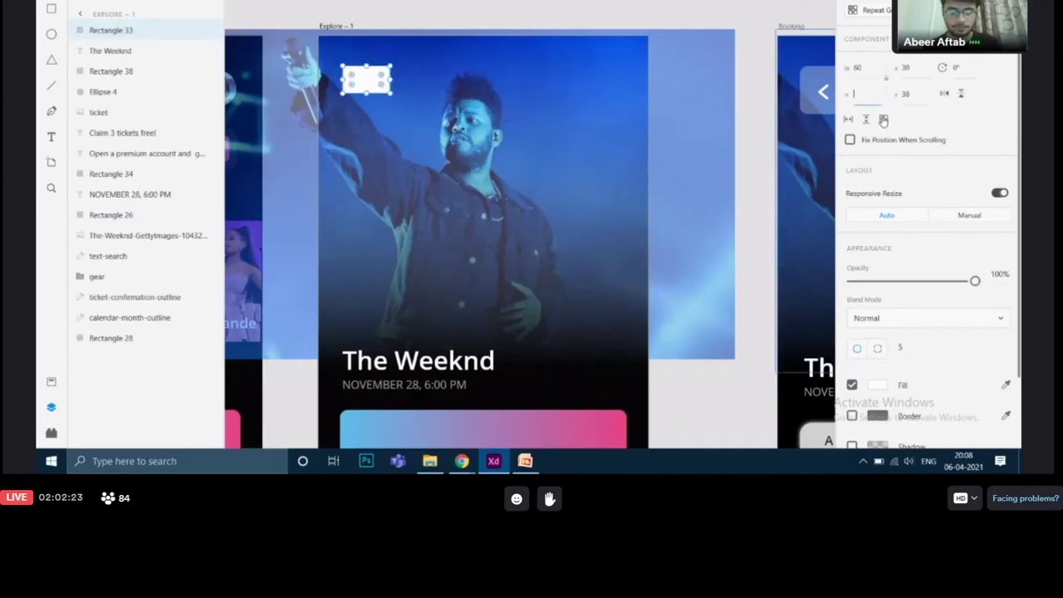
text(60)
key(Return)
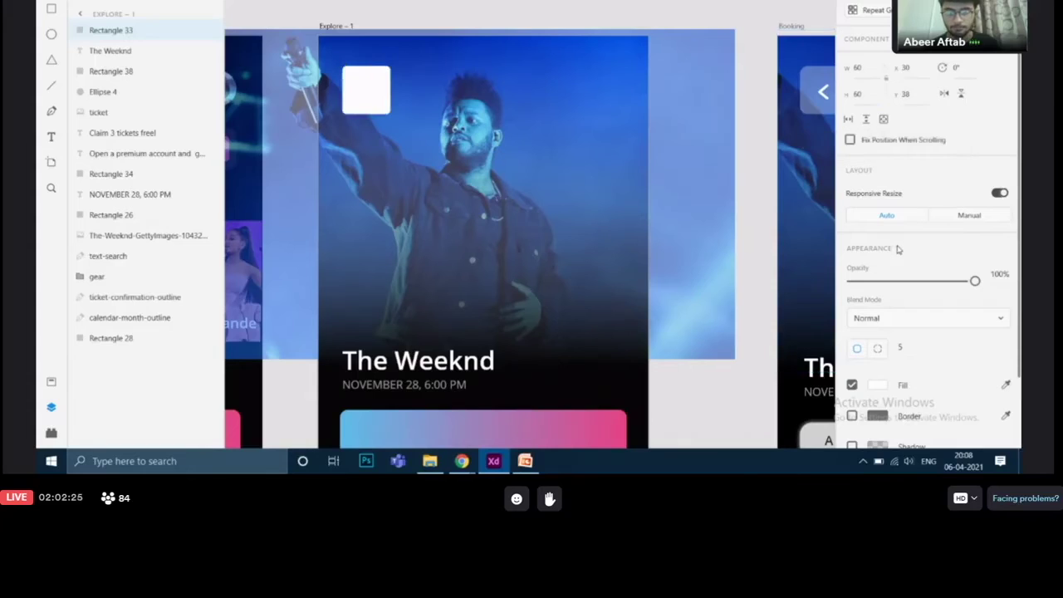
Compare the resized white square with the Booking screen's back button
click(766, 14)
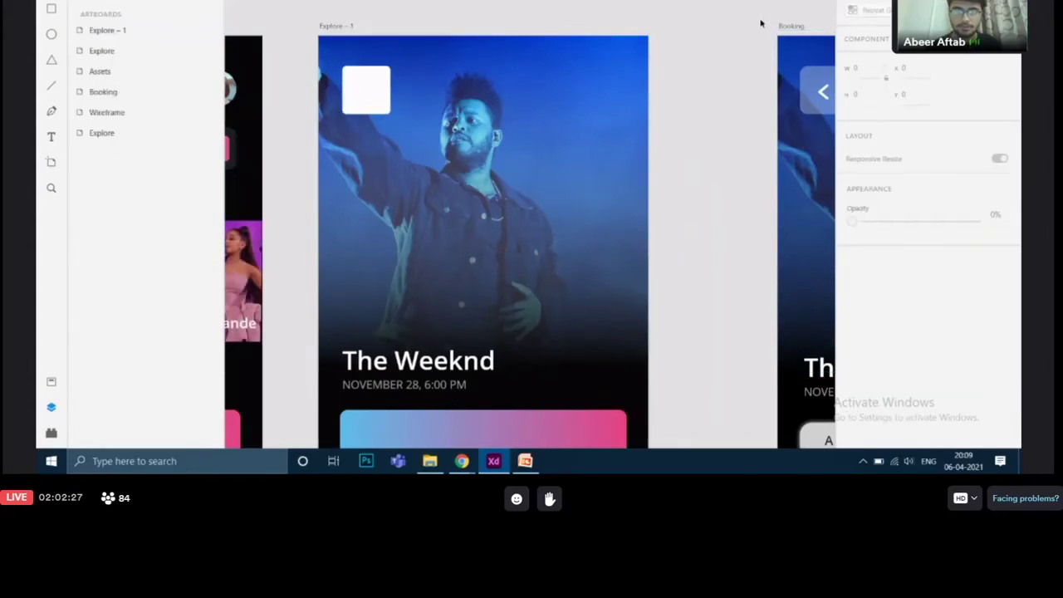
click(375, 89)
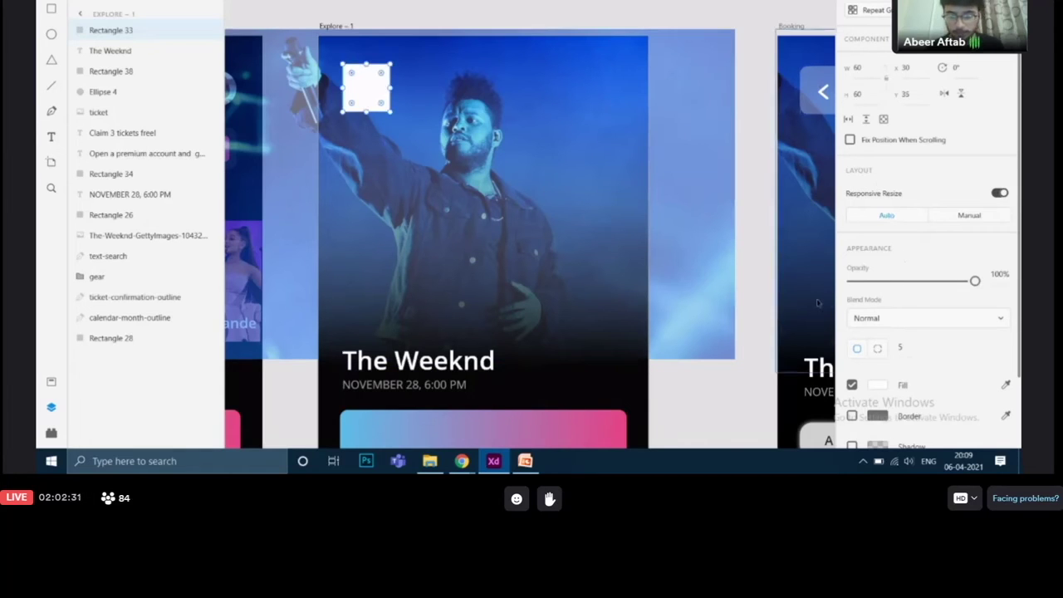
click(747, 287)
scroll(750, 280, right, 5)
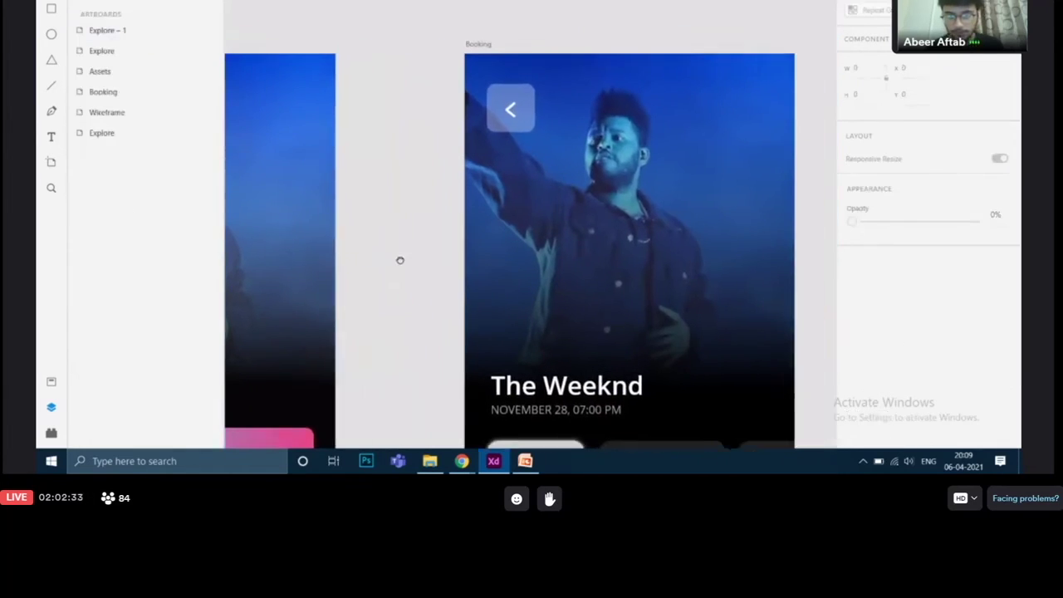
click(527, 122)
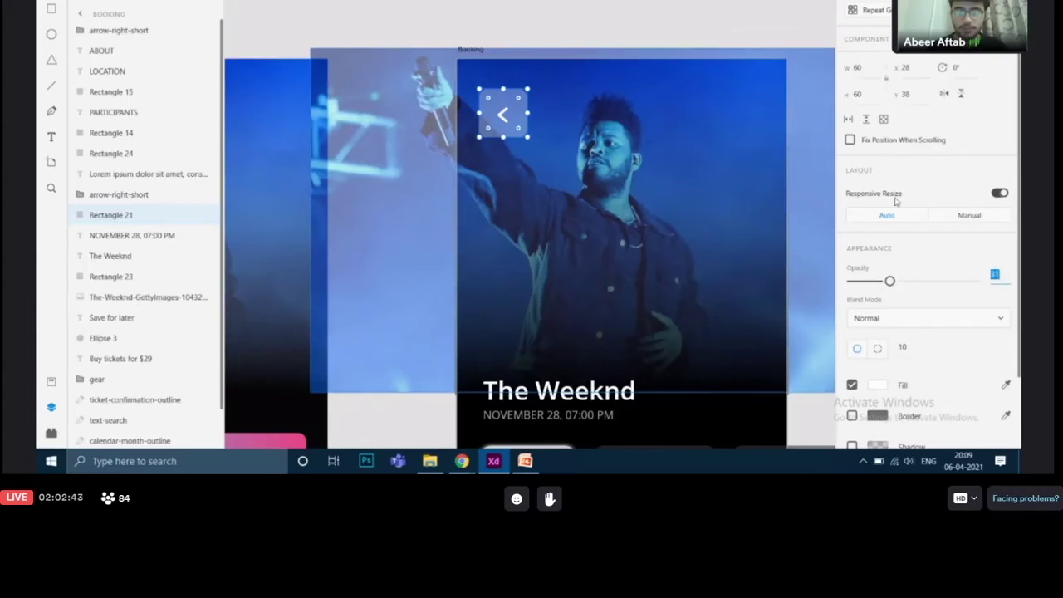
click(593, 10)
Set the white square on Explore – 1 to 31% opacity
scroll(758, 83, left, 5)
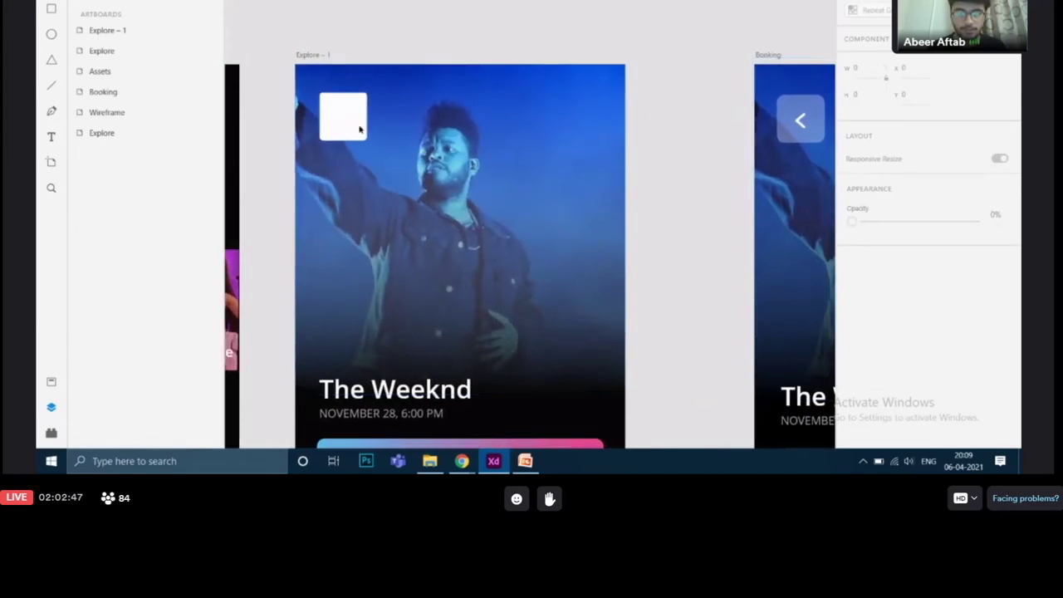
click(350, 128)
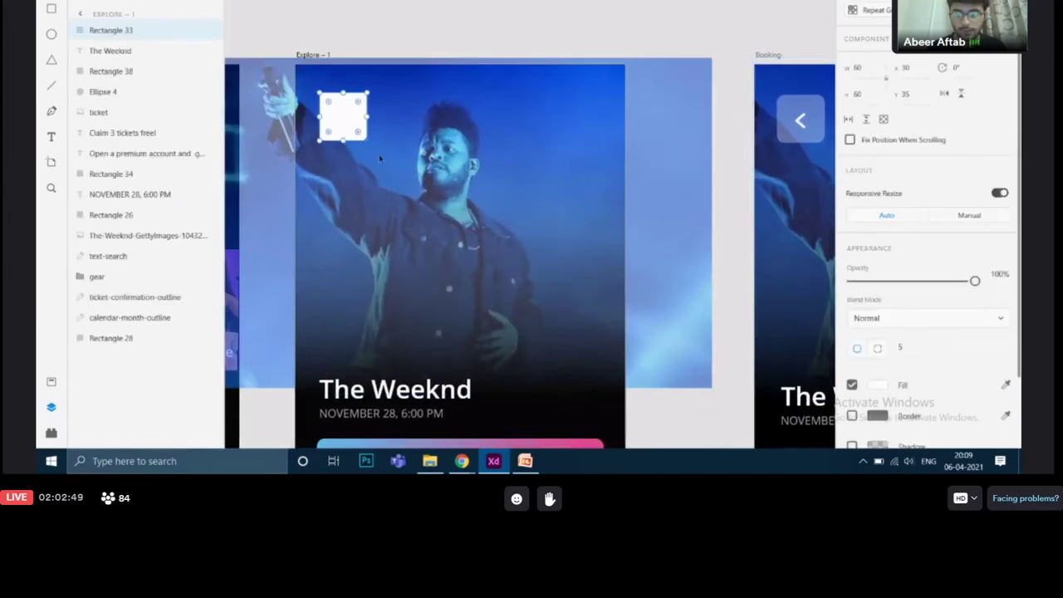
click(1005, 273)
key(BackSpace)
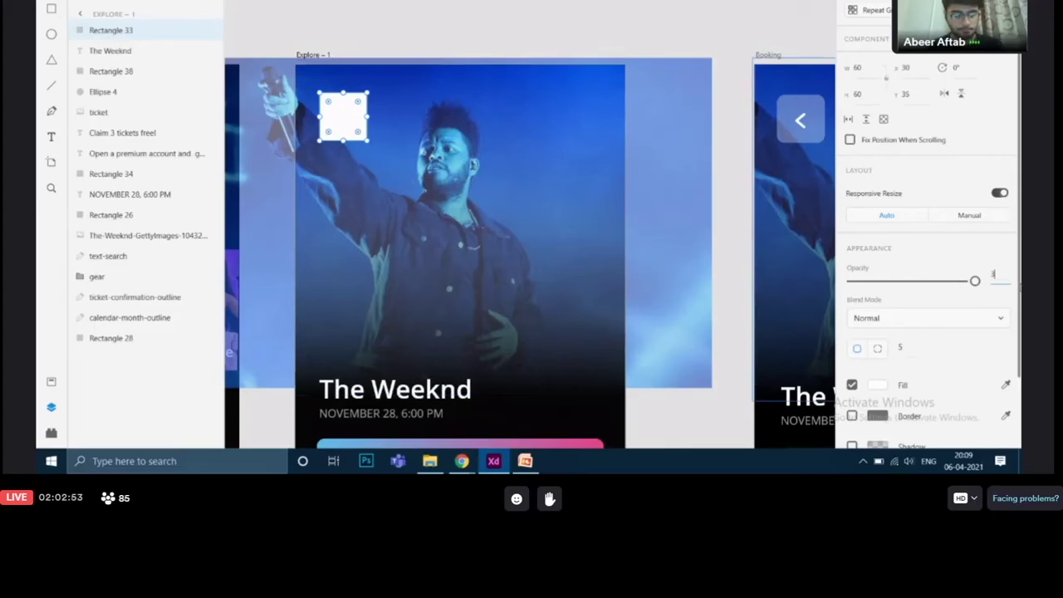
text(31)
key(Return)
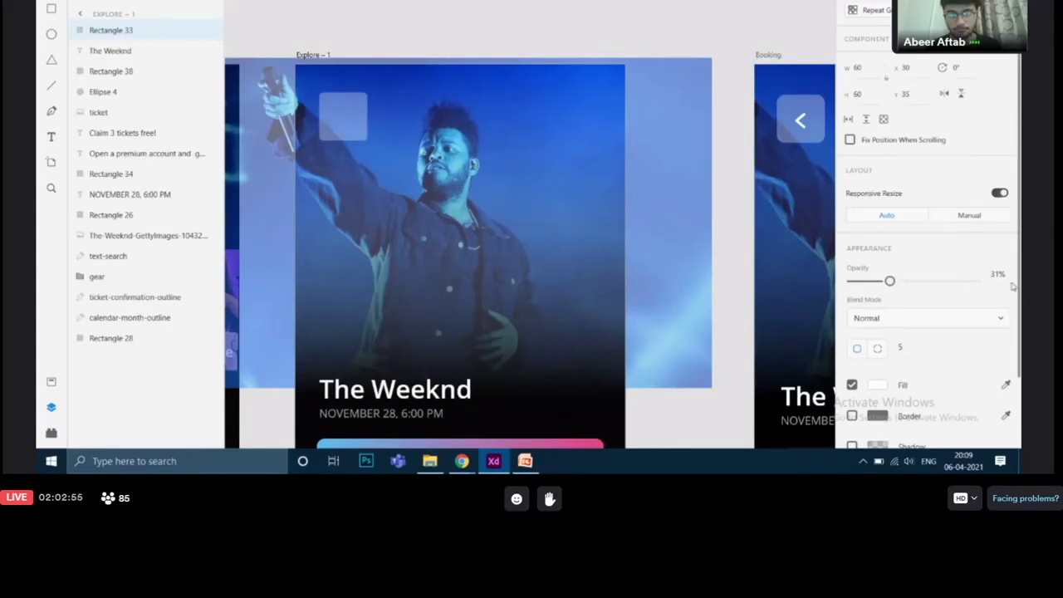
Give the square a corner radius of 10, matching Booking's button, and nudge it slightly down
click(818, 129)
drag(918, 347, 898, 349)
text(5)
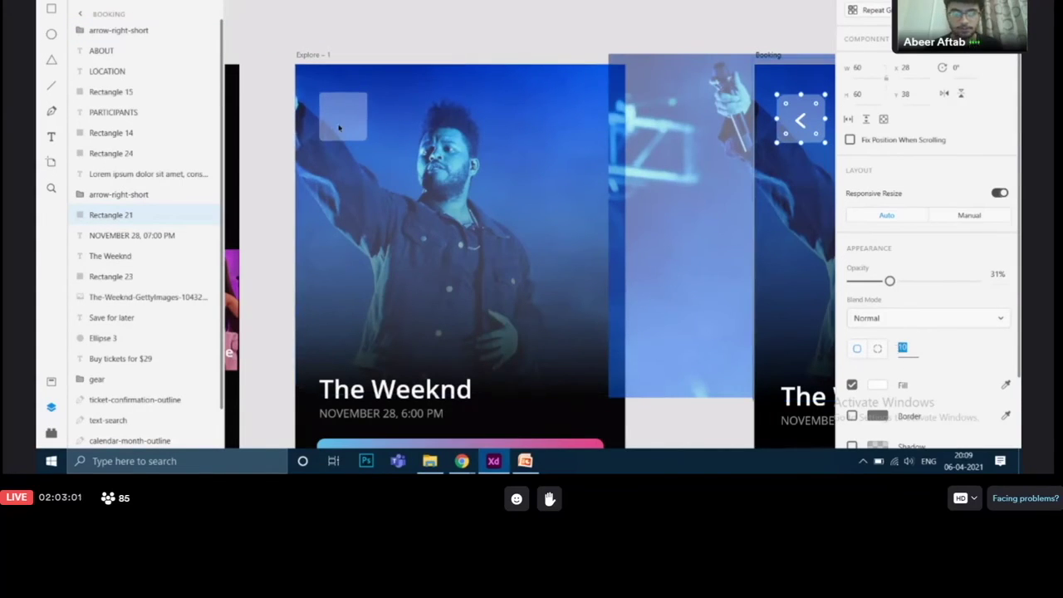
key(Return)
click(892, 350)
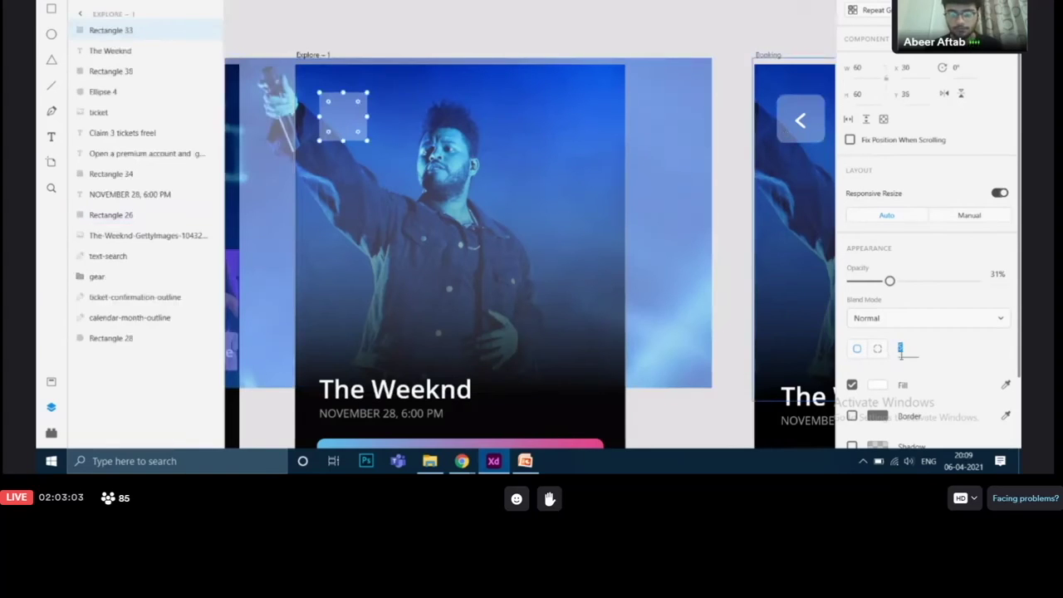
key(BackSpace)
text(10)
key(Return)
click(343, 125)
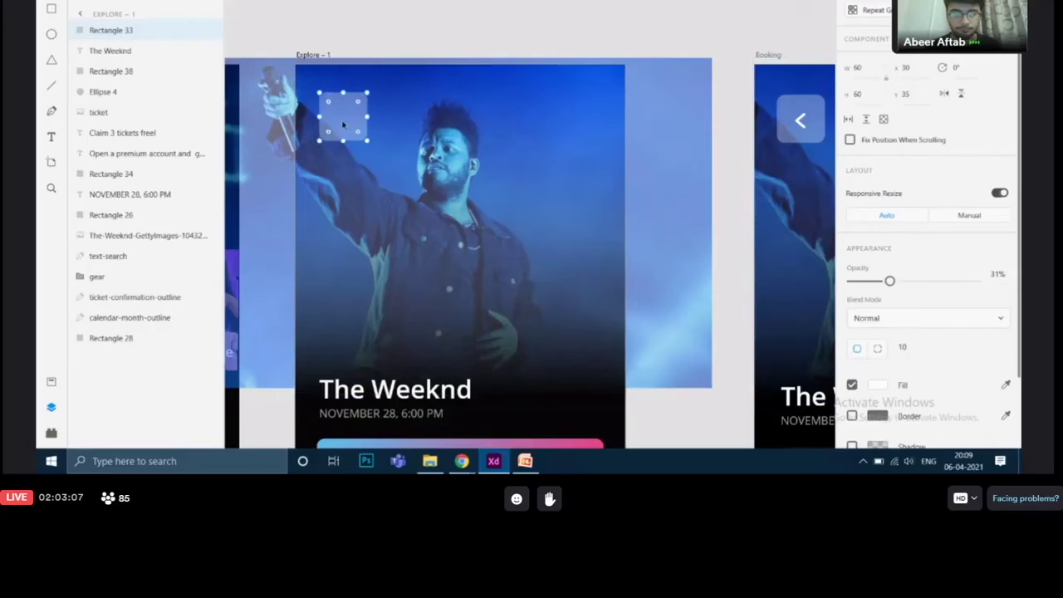
drag(343, 125, 345, 129)
Inspect the back arrow on the Booking screen for reference
click(500, 14)
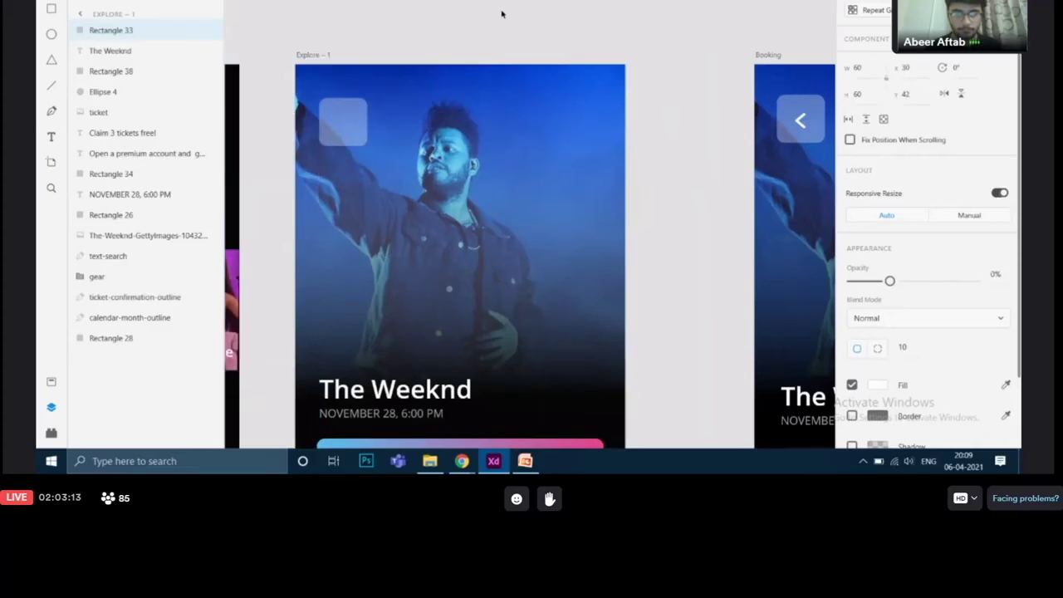
scroll(617, 171, down, 2)
scroll(617, 171, right, 2)
scroll(544, 107, right, 3)
scroll(544, 108, up, 1)
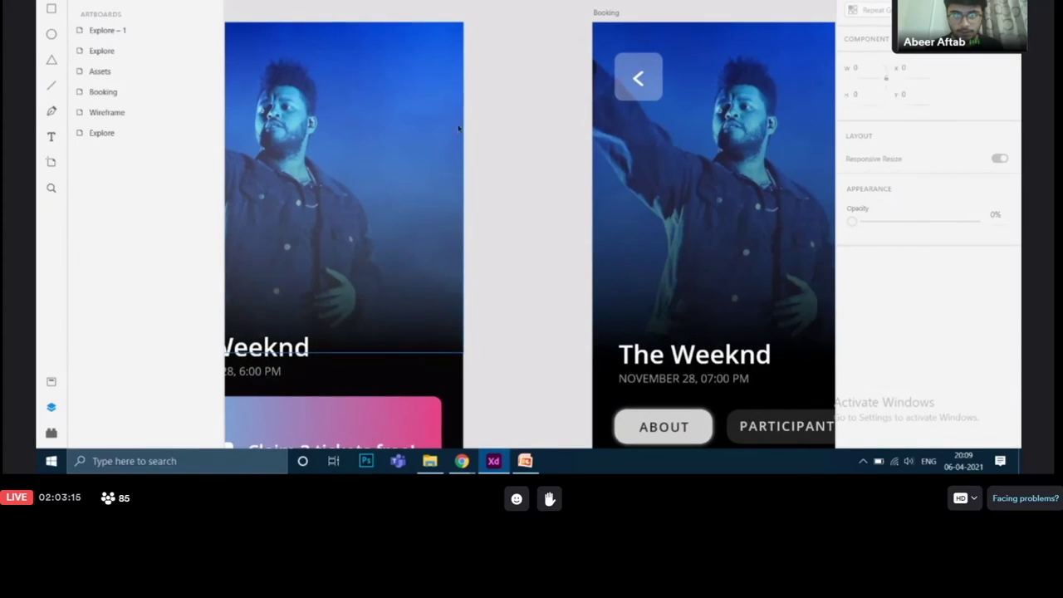
click(641, 83)
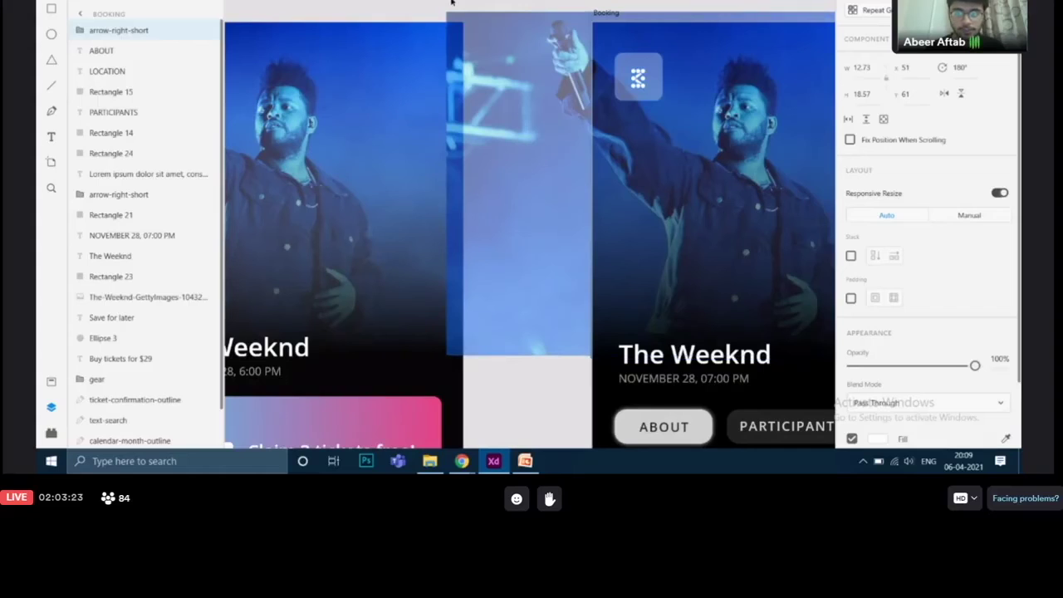
click(482, 57)
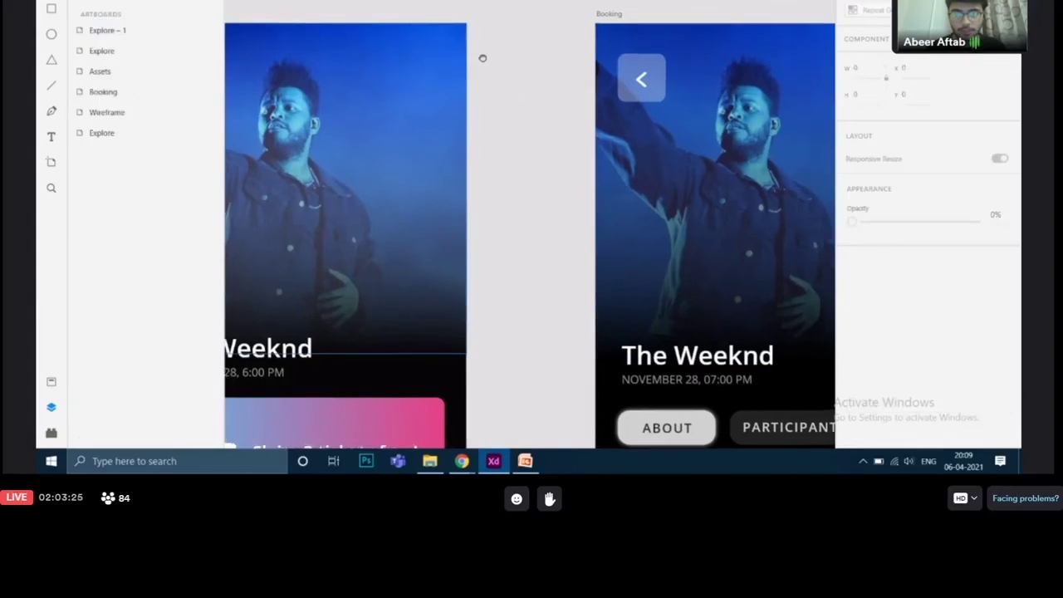
scroll(665, 98, up, 2)
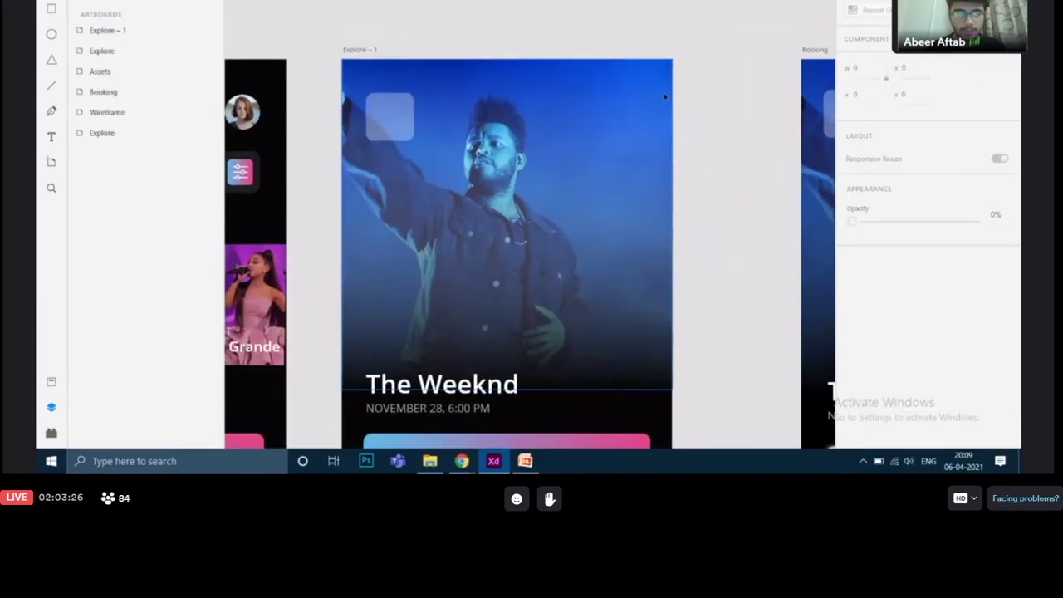
Add a '<' text box inside the translucent square on Explore – 1
click(51, 140)
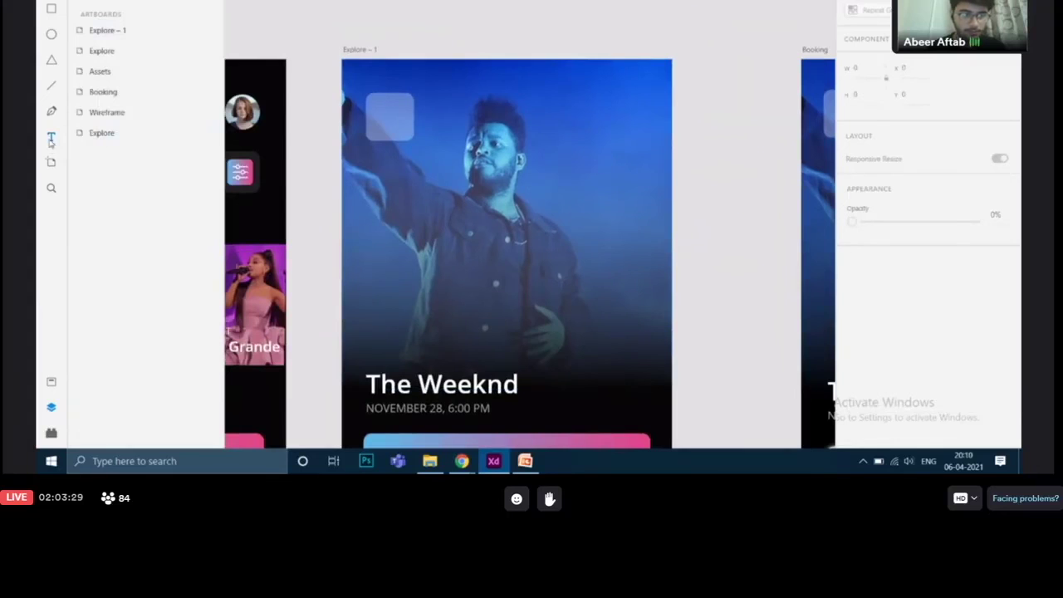
click(384, 113)
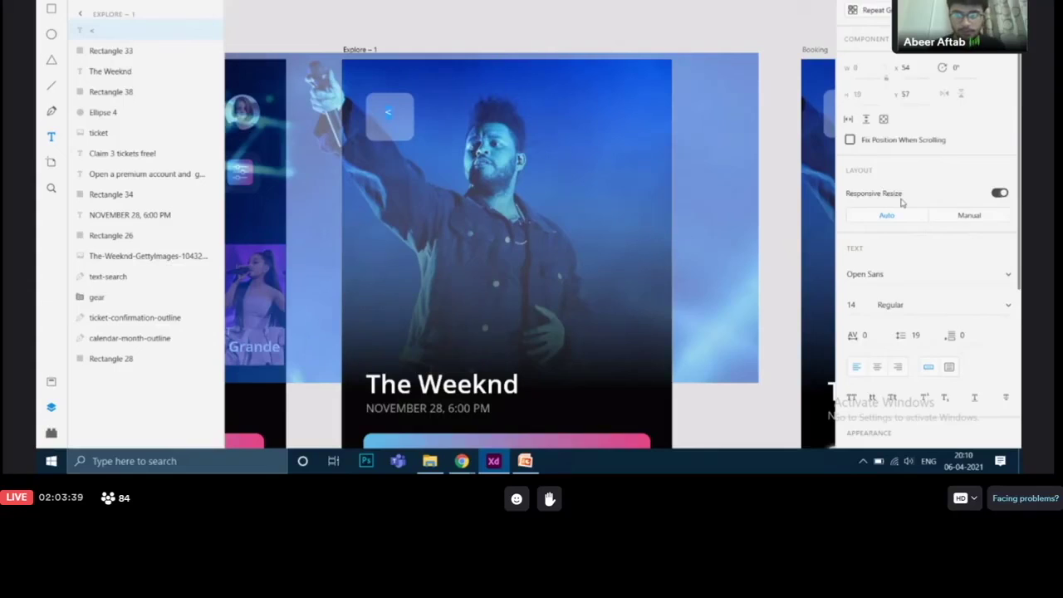
scroll(902, 202, down, 5)
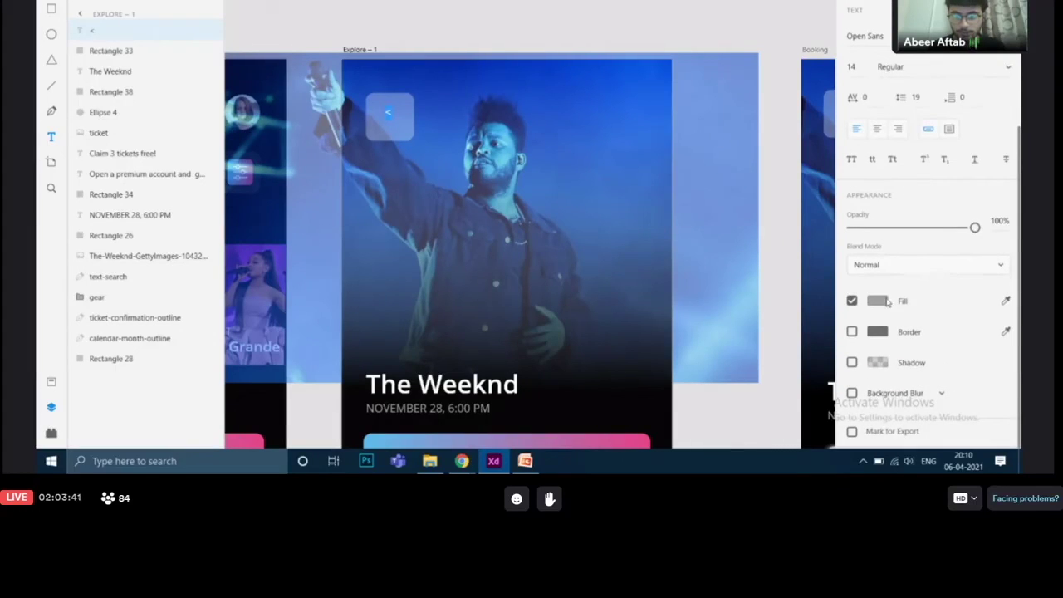
Make the '<' white with ExtraBold font weight
click(887, 304)
drag(725, 277, 675, 199)
click(871, 306)
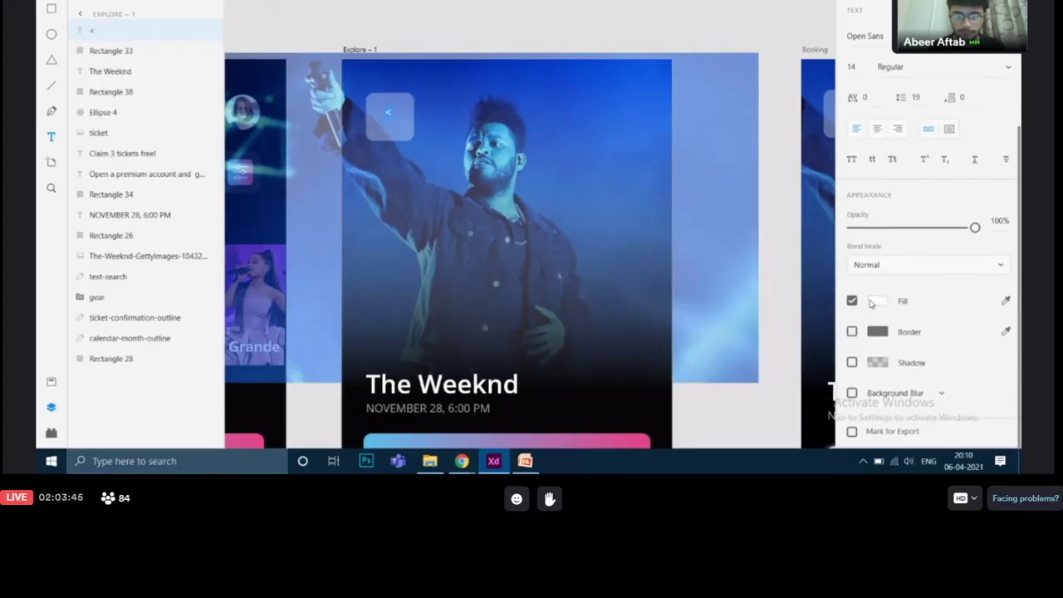
scroll(926, 264, up, 3)
scroll(930, 268, up, 2)
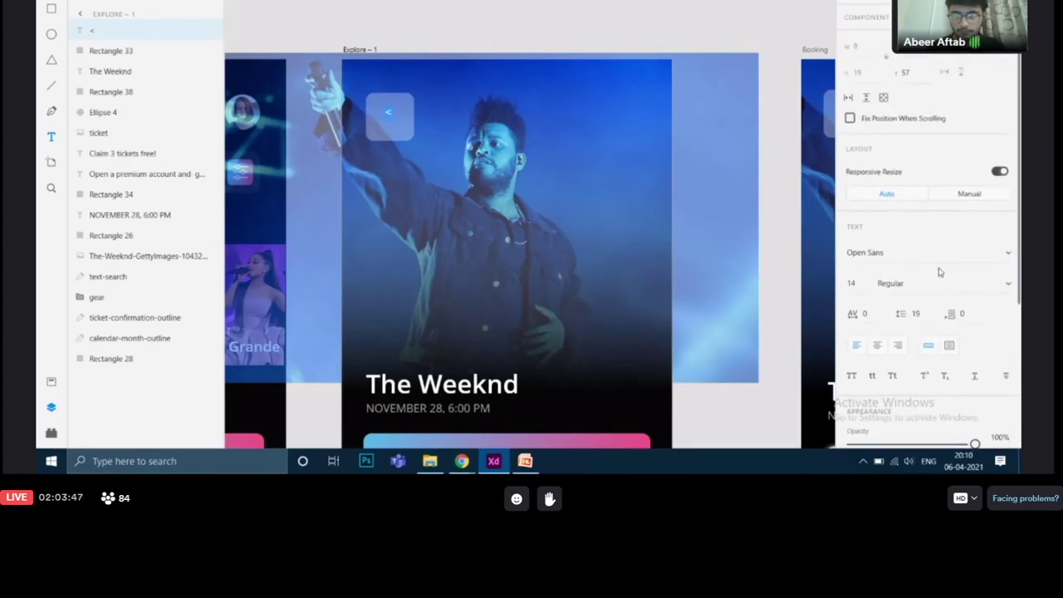
click(1004, 284)
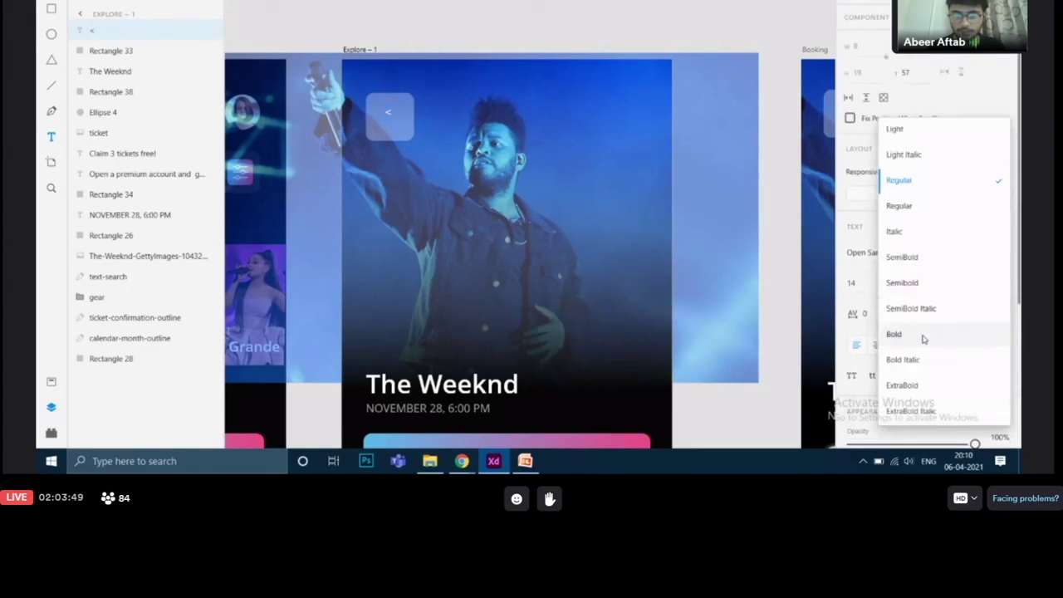
click(893, 334)
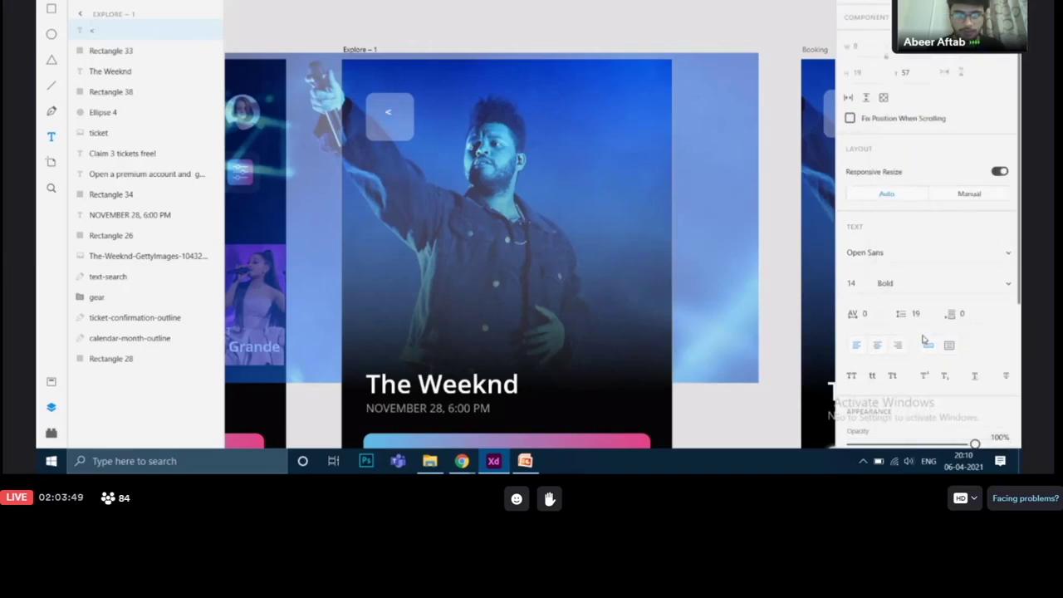
click(1001, 289)
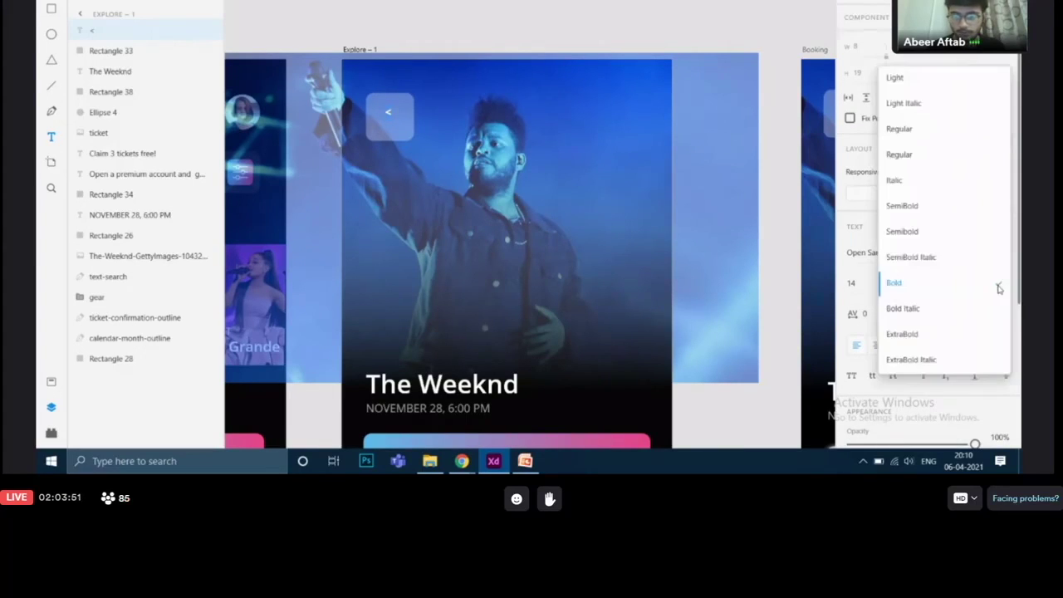
click(899, 334)
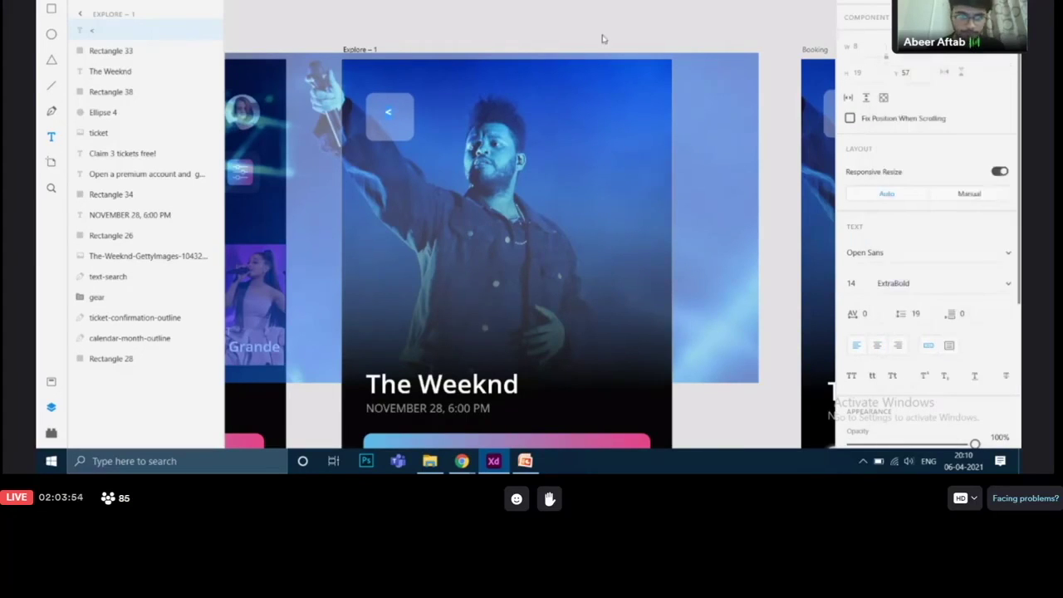
Set the '<' font size to 25 and move it down to centre it in the square
click(860, 283)
key(BackSpace)
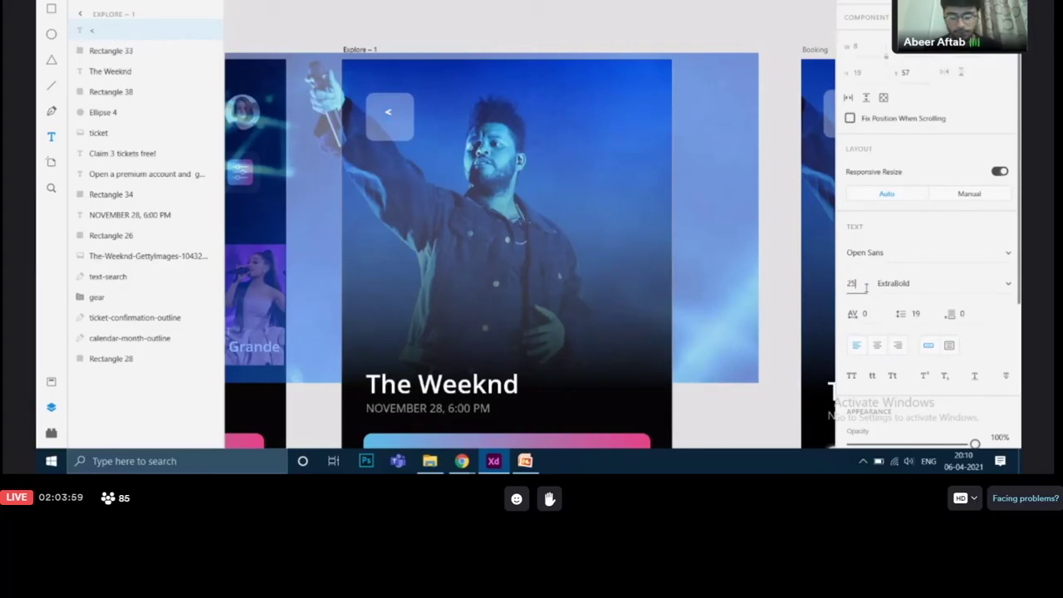
key(Return)
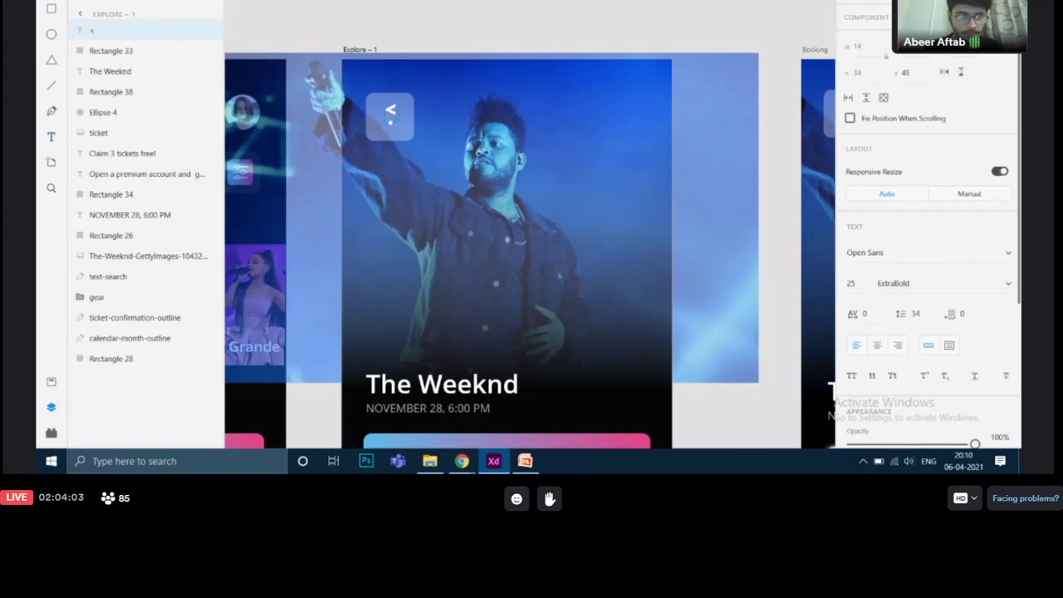
drag(391, 112, 391, 119)
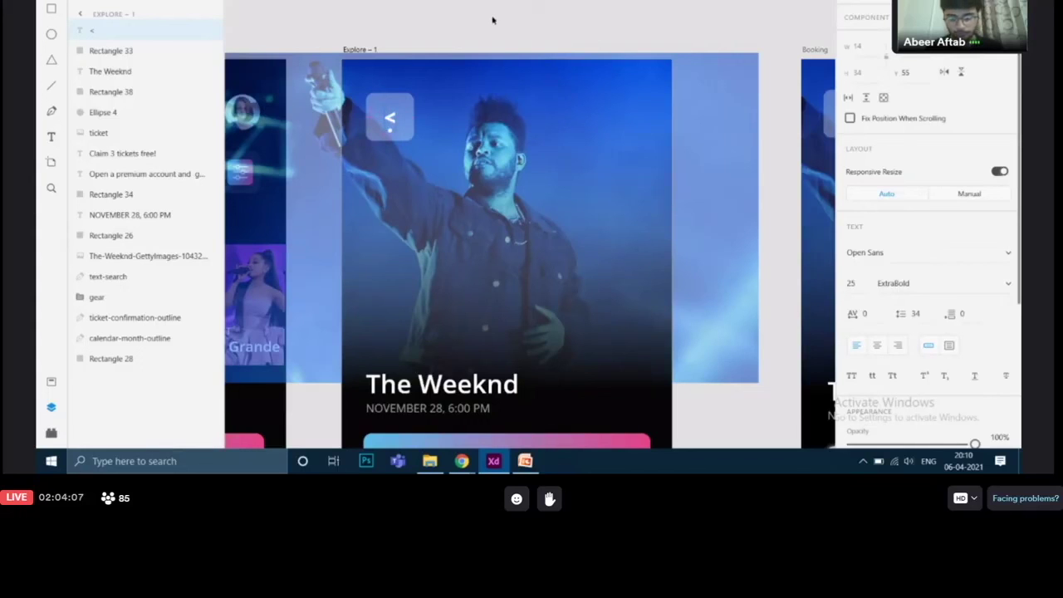
click(528, 5)
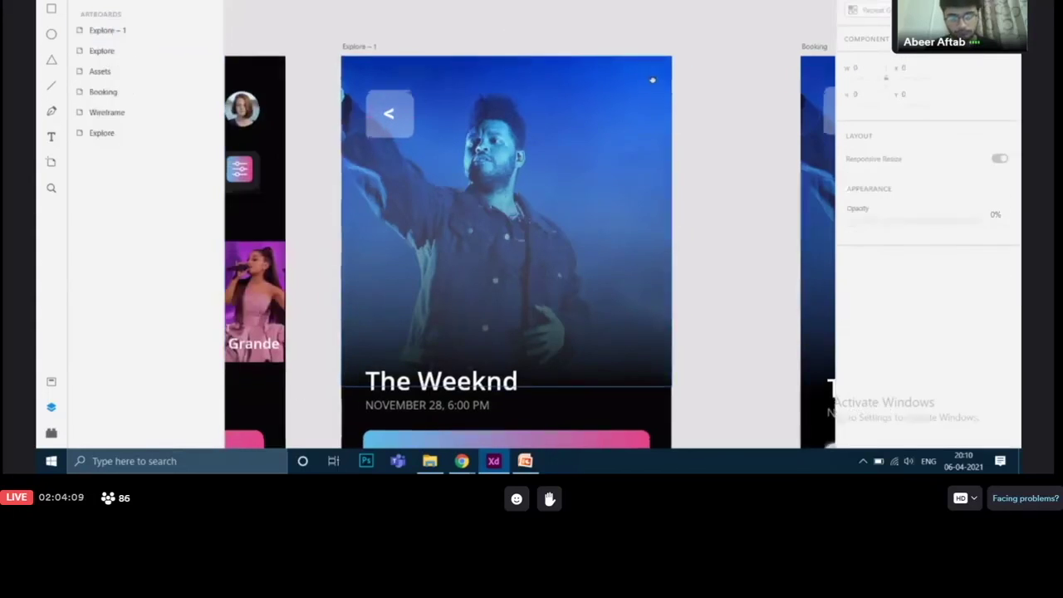
scroll(579, 39, up, 2)
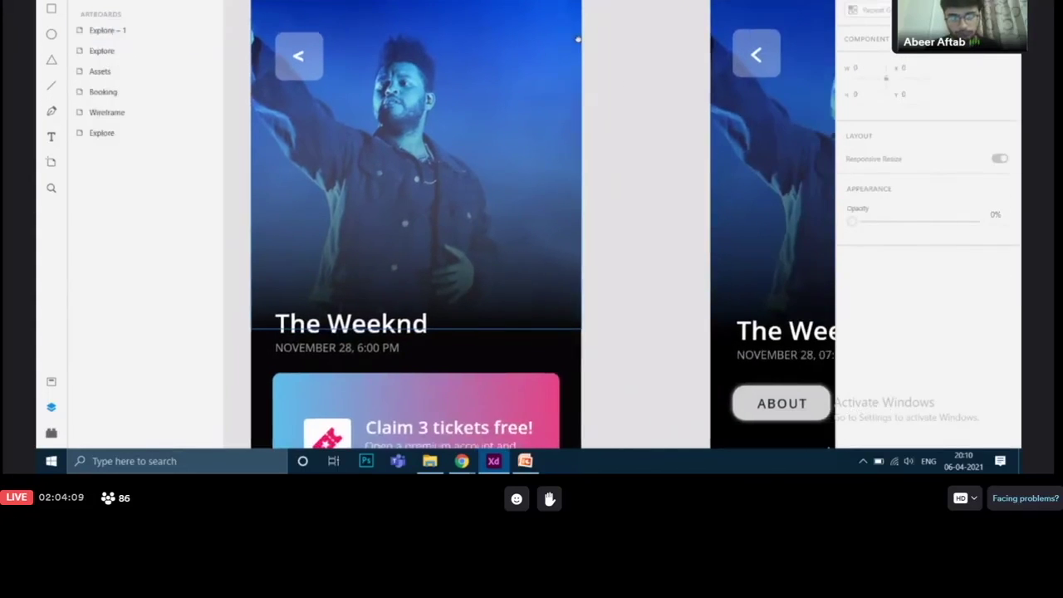
click(756, 59)
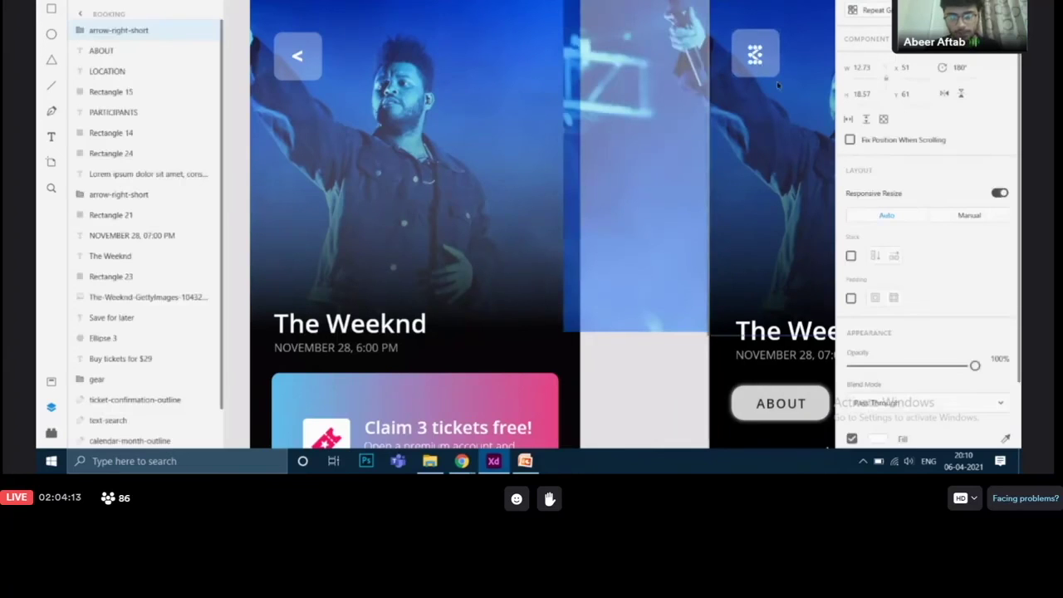
click(298, 56)
click(634, 162)
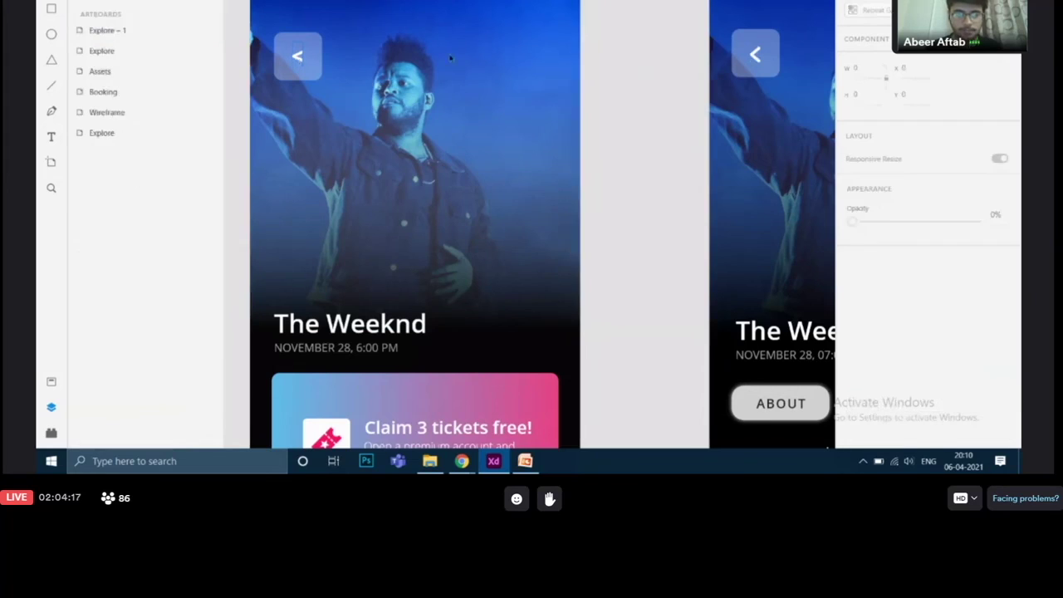
scroll(634, 162, down, 1)
scroll(634, 162, left, 1)
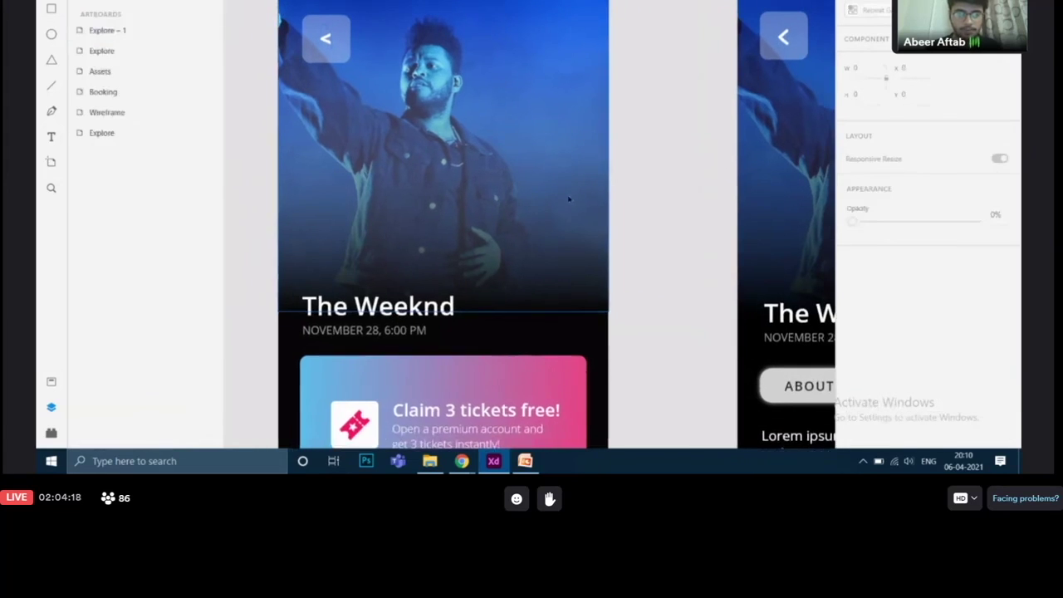
click(327, 39)
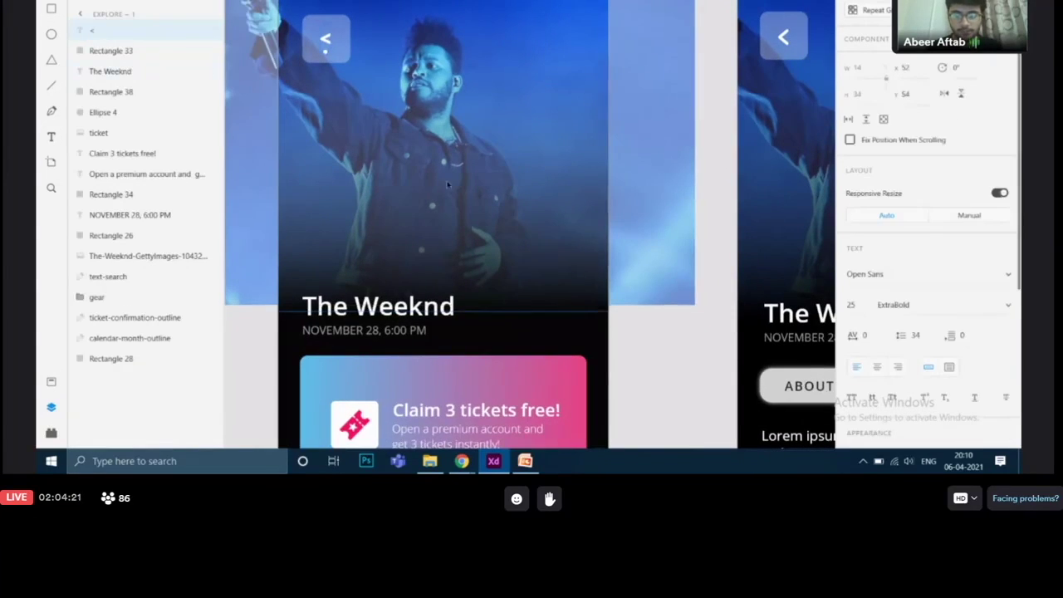
scroll(495, 153, down, 1)
key(Escape)
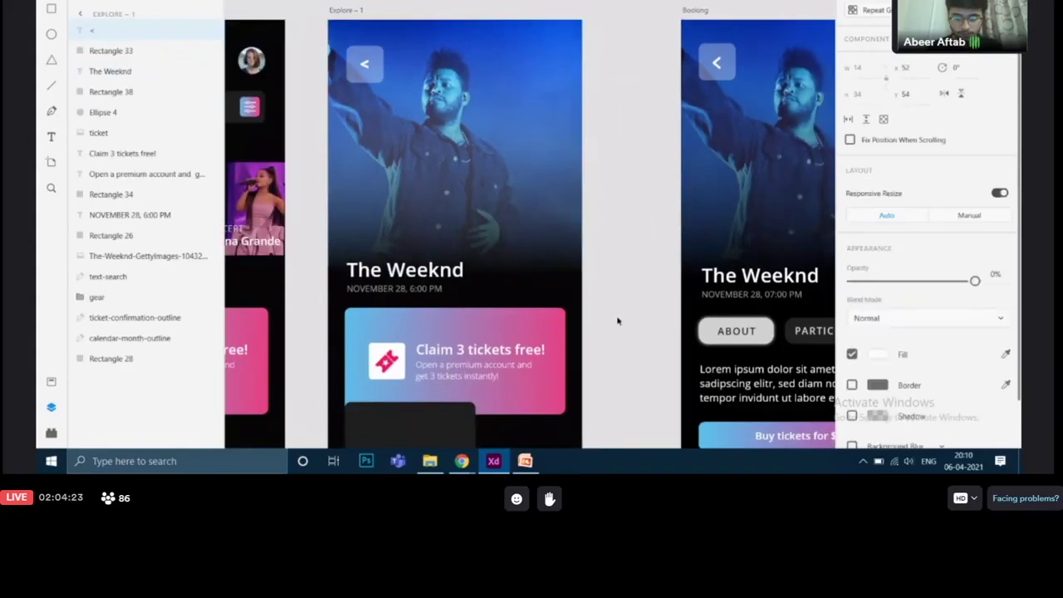